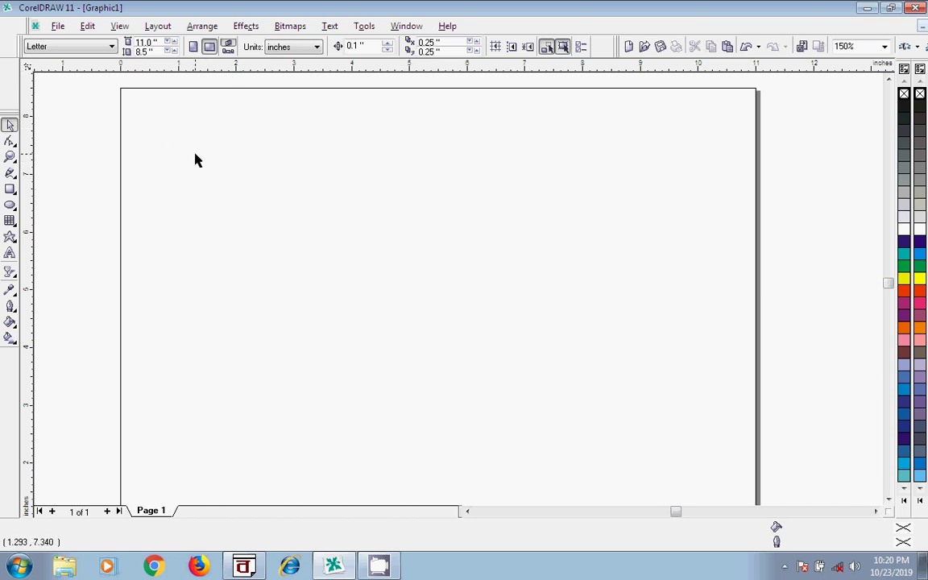
# Step: Draw a near-circular ellipse about 3.13 by 3.09 inches in the upper-left area of the page
pyautogui.click(9, 205)
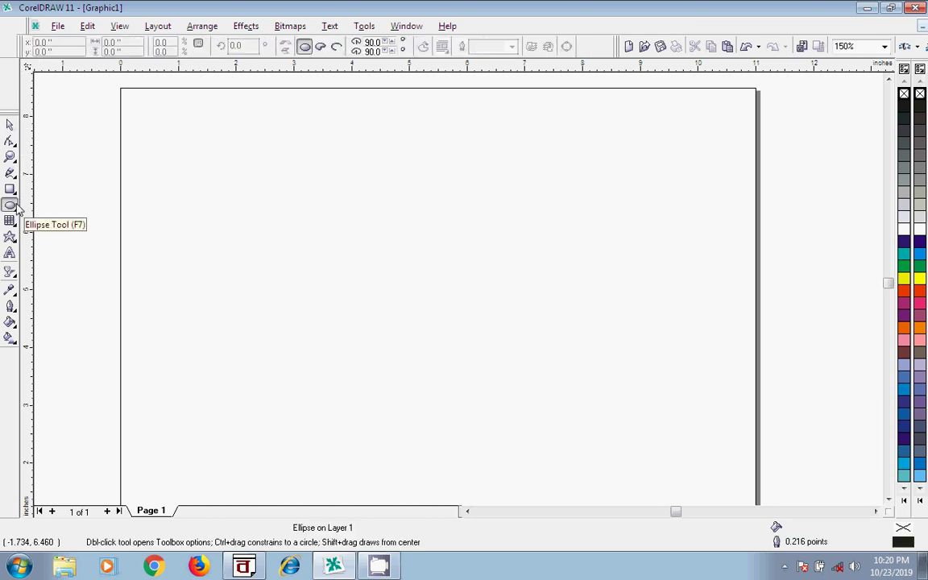
pyautogui.moveTo(182, 127); pyautogui.dragTo(367, 308)
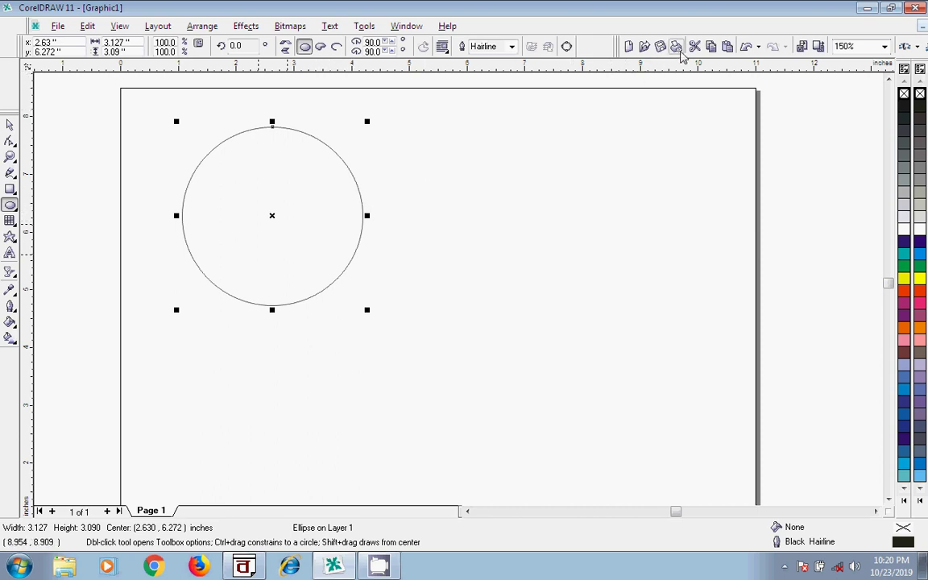
# Step: Import the Amazing_Beautiful_Face portrait from the PHOTO folder and place it right of the circle, about 4.2 by 3.15 inches
pyautogui.click(805, 47)
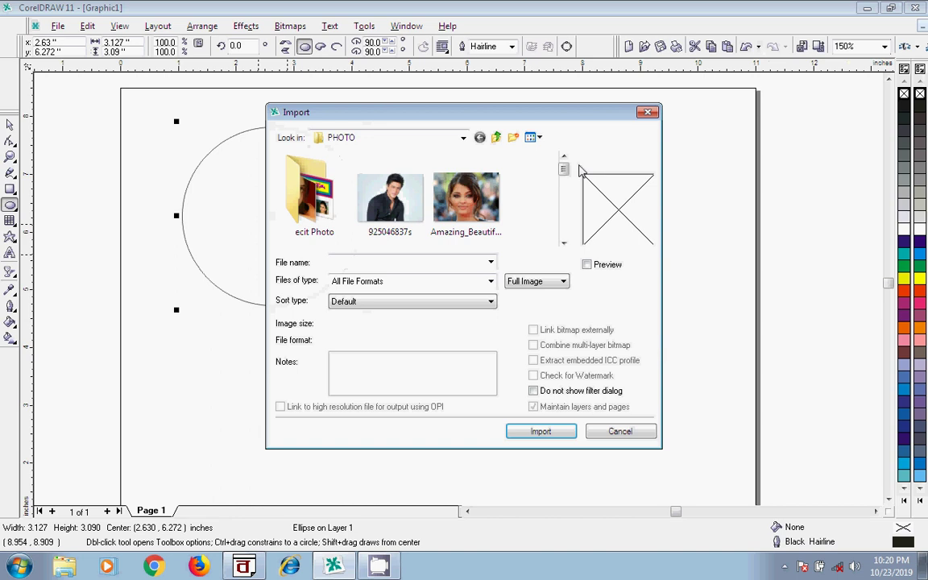
pyautogui.click(496, 210)
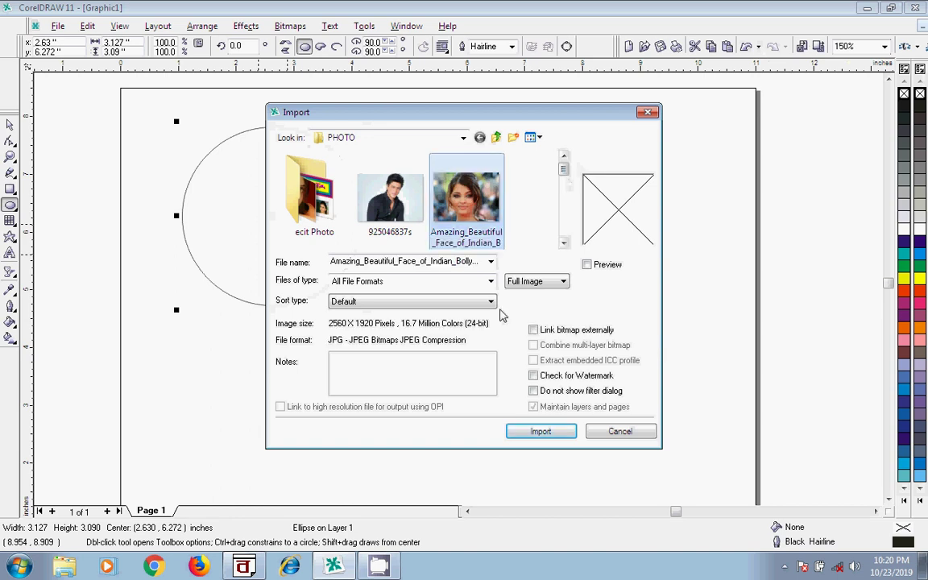
pyautogui.click(527, 430)
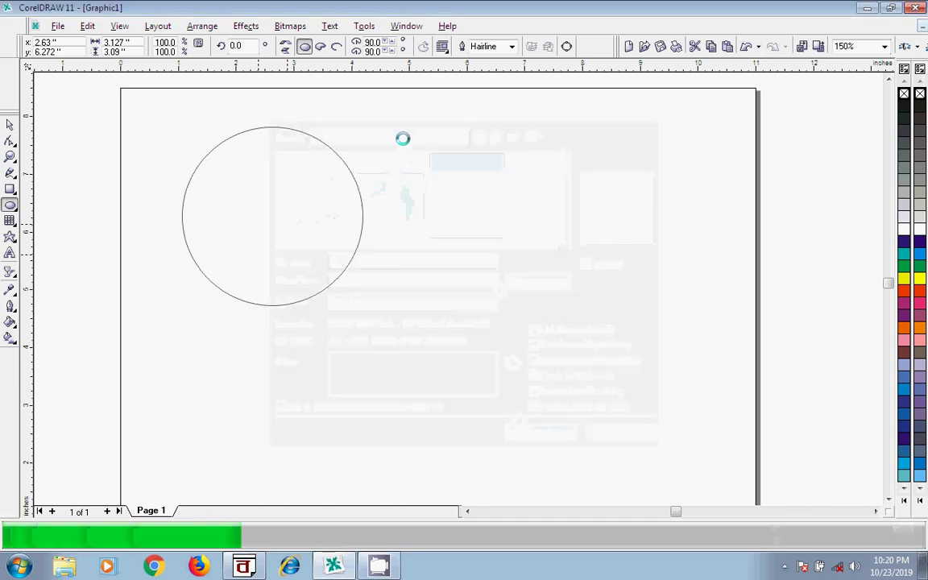
pyautogui.moveTo(409, 145); pyautogui.dragTo(648, 326)
pyautogui.moveTo(569, 277); pyautogui.dragTo(633, 265)
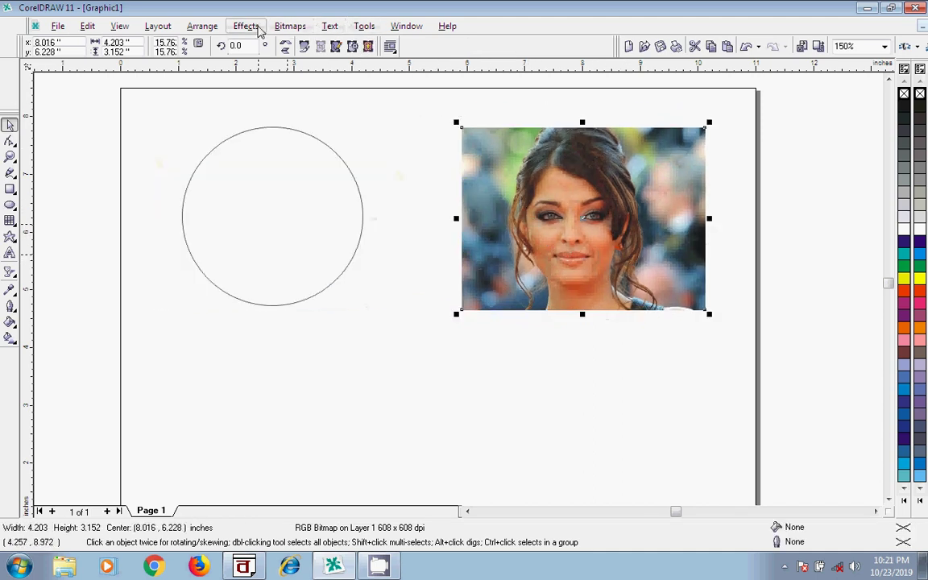
# Step: PowerClip the imported portrait inside the circle
pyautogui.click(259, 31)
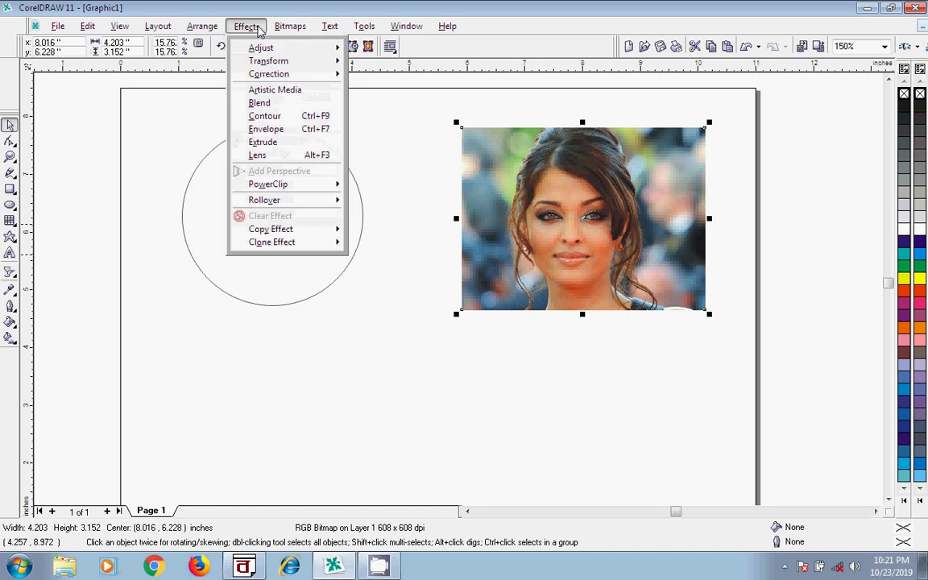
pyautogui.moveTo(286, 185)
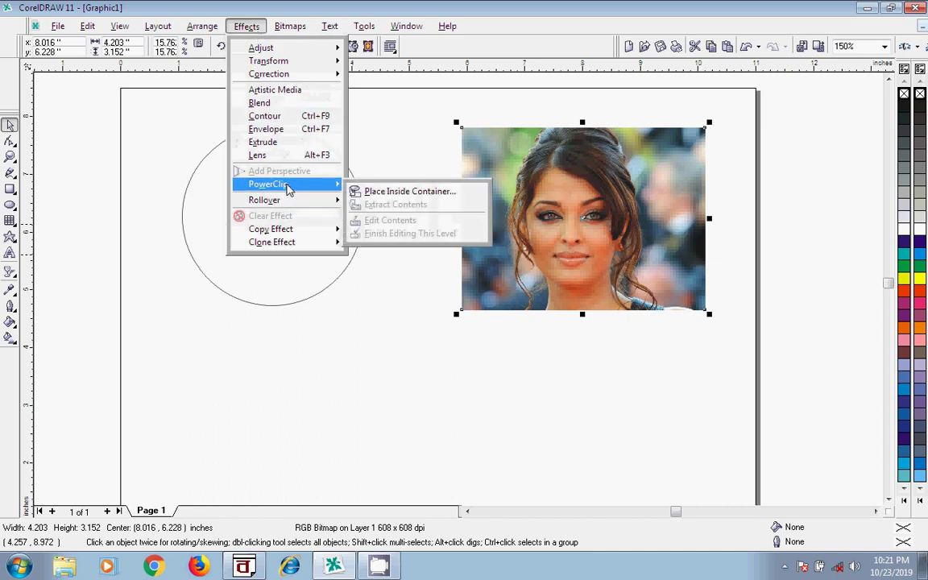
pyautogui.click(381, 192)
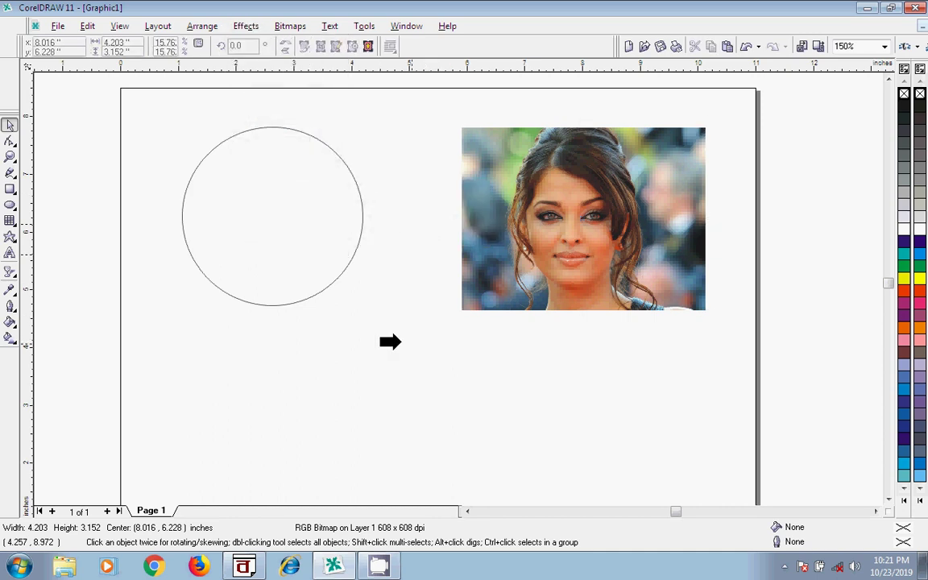
pyautogui.click(286, 212)
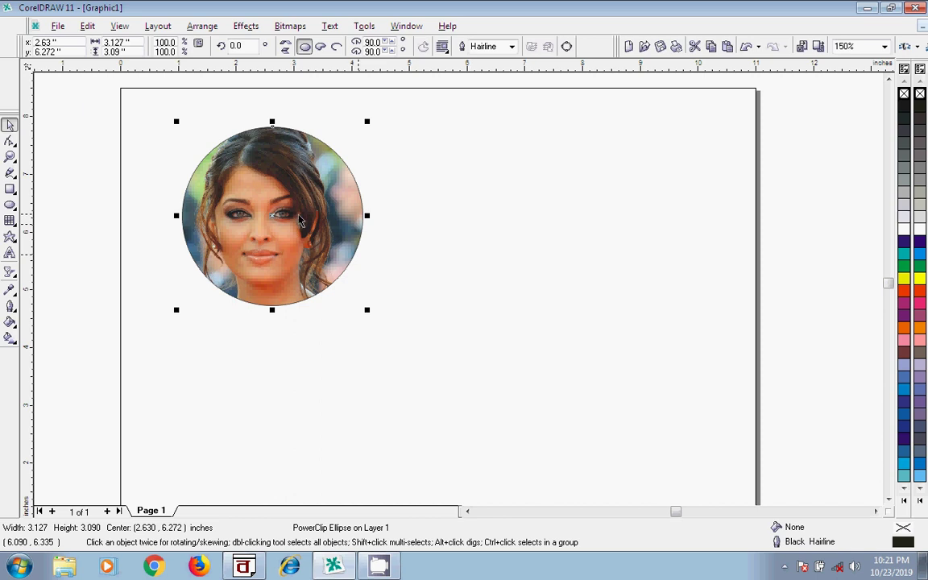
# Step: Duplicate the clipped portrait circle twice and arrange the copies in a row to the right of the original
pyautogui.moveTo(286, 242); pyautogui.dragTo(677, 212)
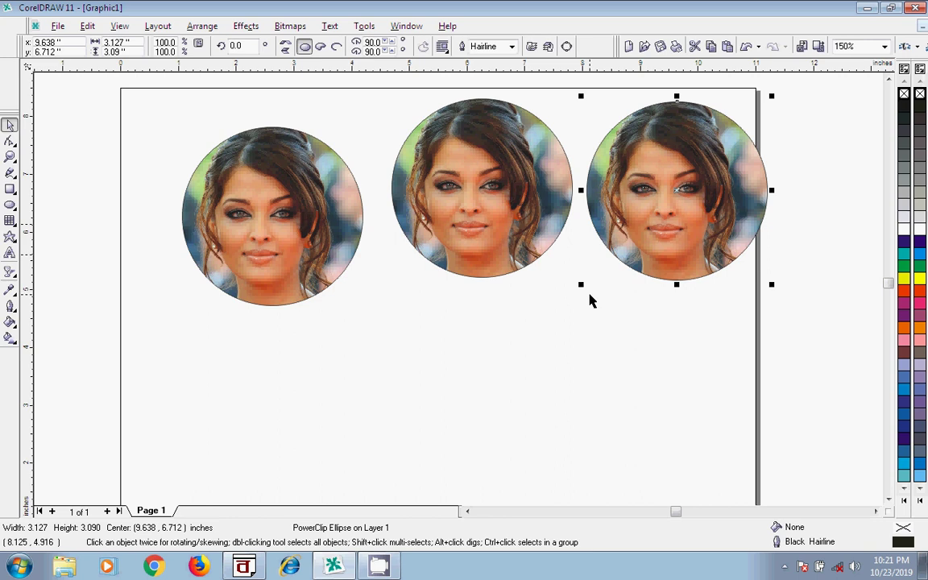
pyautogui.moveTo(684, 265); pyautogui.dragTo(668, 301)
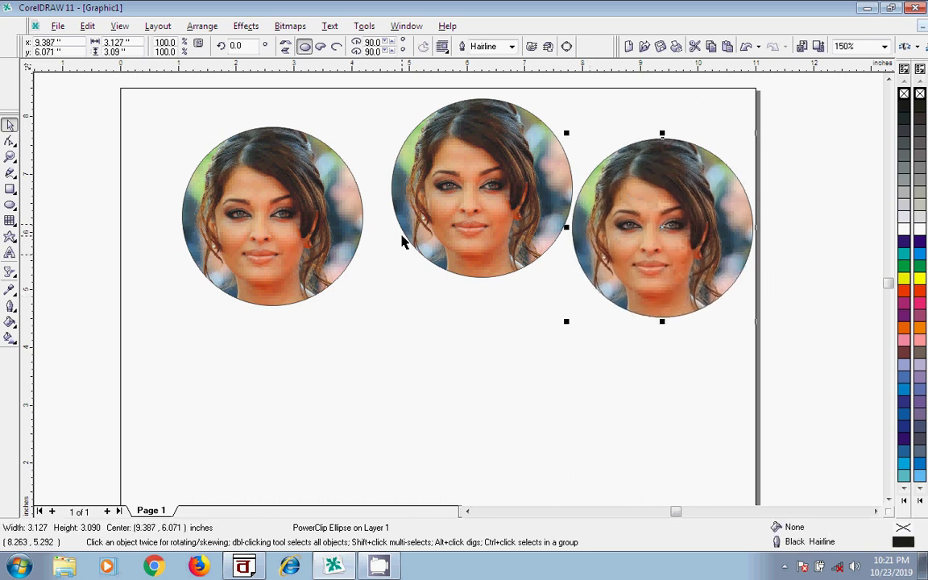
pyautogui.moveTo(448, 223); pyautogui.dragTo(437, 235)
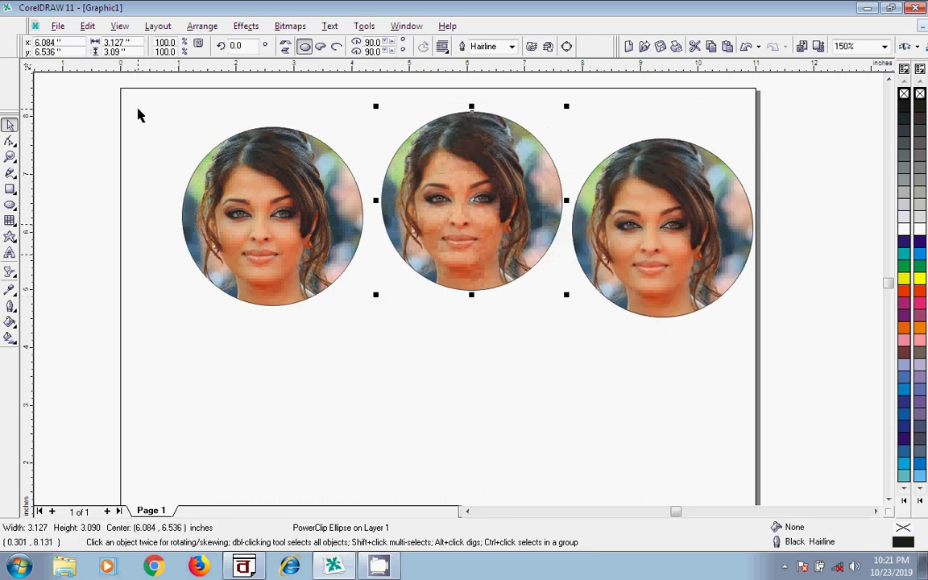
# Step: Select all three portrait circles and delete them from the page
pyautogui.moveTo(138, 110); pyautogui.dragTo(774, 360)
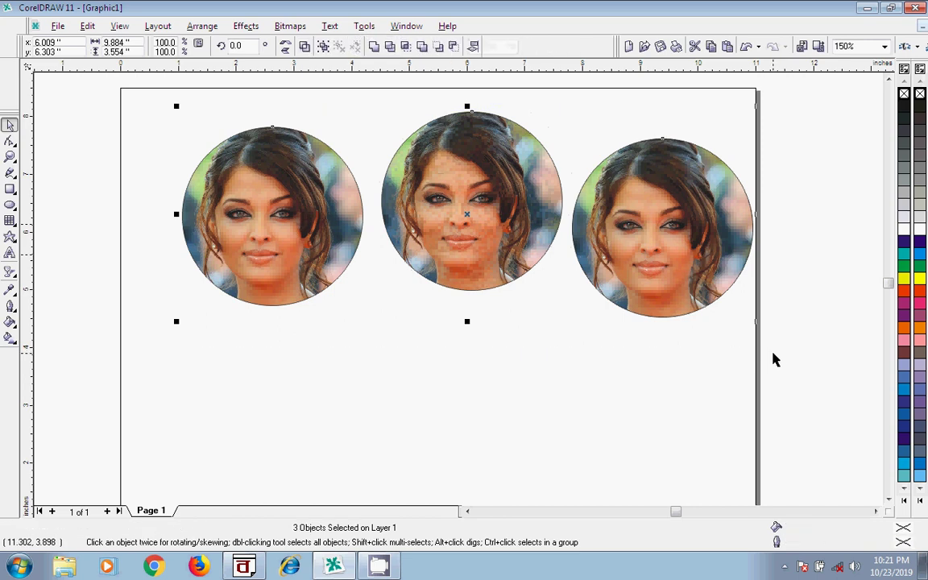
pyautogui.press('Delete')
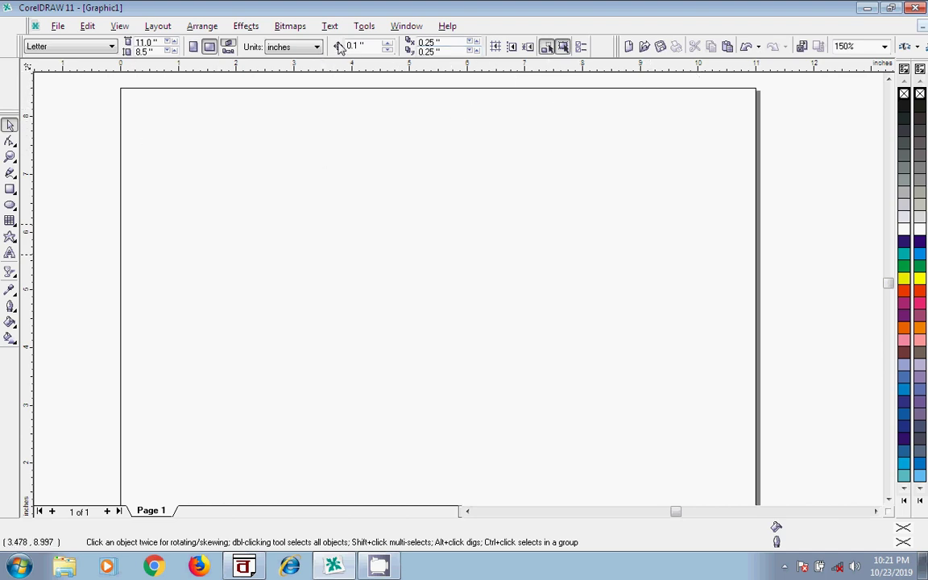
# Step: Import the maxresdefault beach image from the PHOTO folder and place it on the page, about 6.09 by 3.43 inches
pyautogui.click(801, 46)
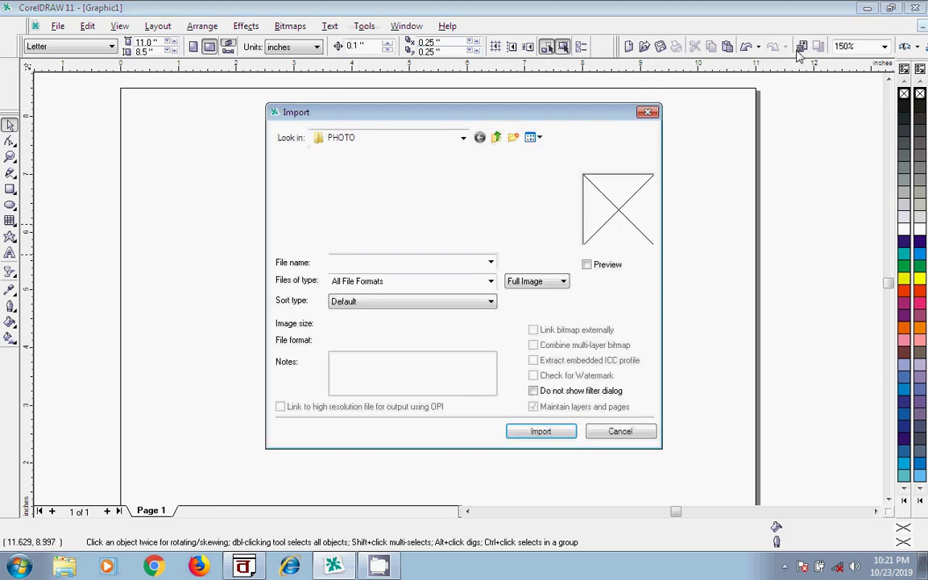
pyautogui.click(564, 244)
pyautogui.click(564, 243)
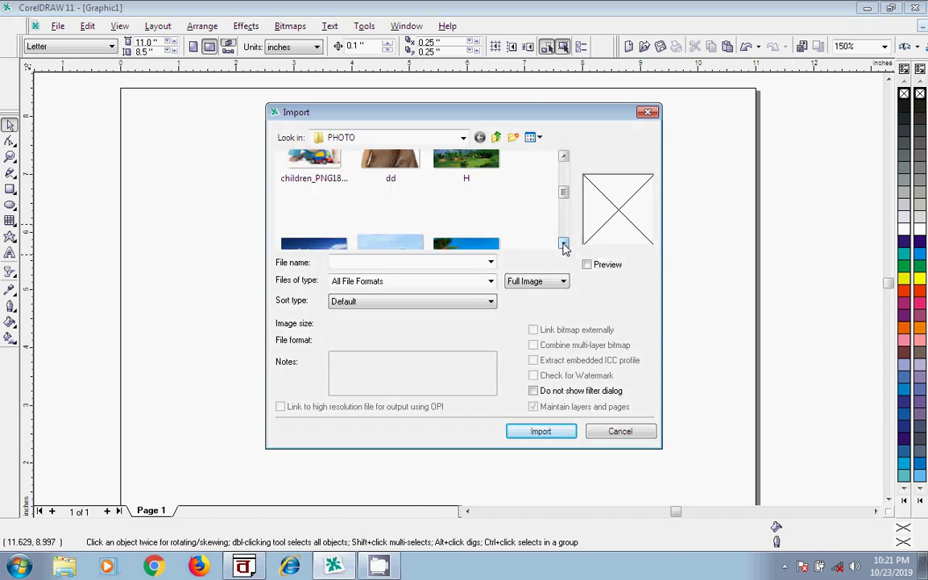
pyautogui.click(563, 243)
pyautogui.click(500, 229)
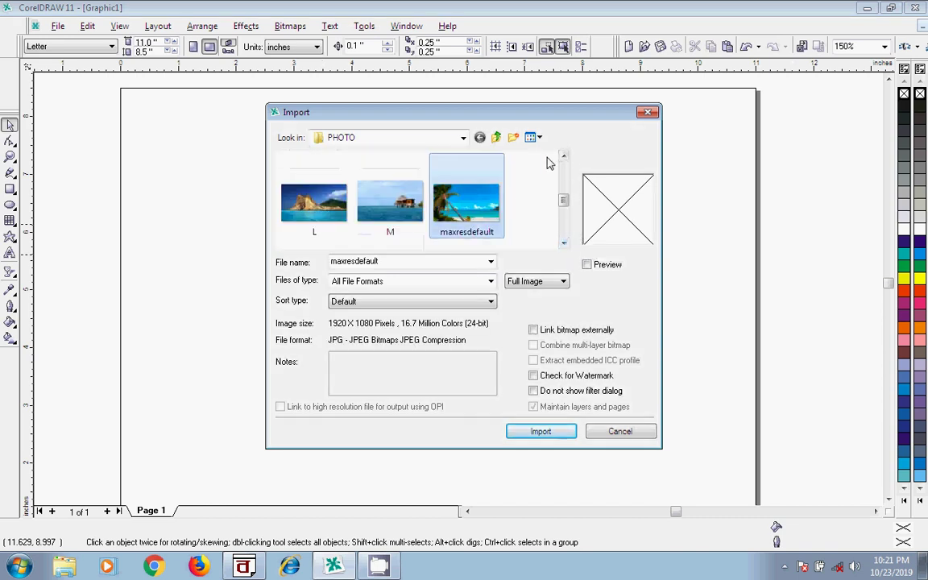
pyautogui.click(563, 156)
pyautogui.click(563, 155)
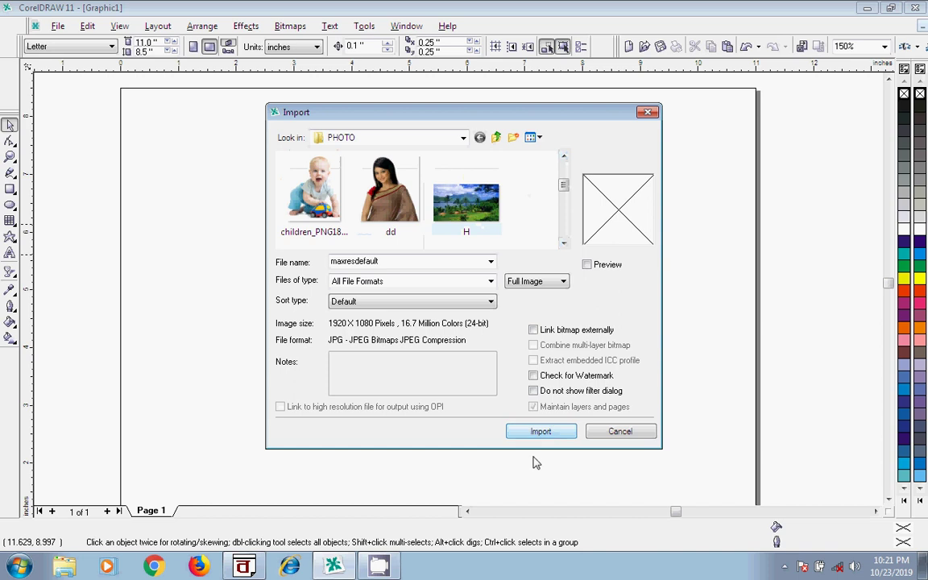
pyautogui.click(539, 431)
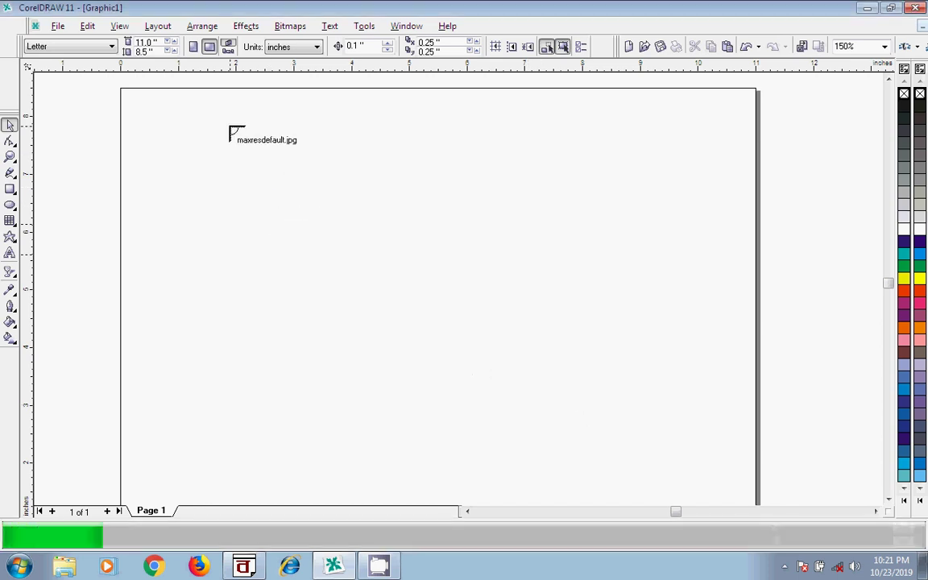
pyautogui.moveTo(226, 125); pyautogui.dragTo(586, 367)
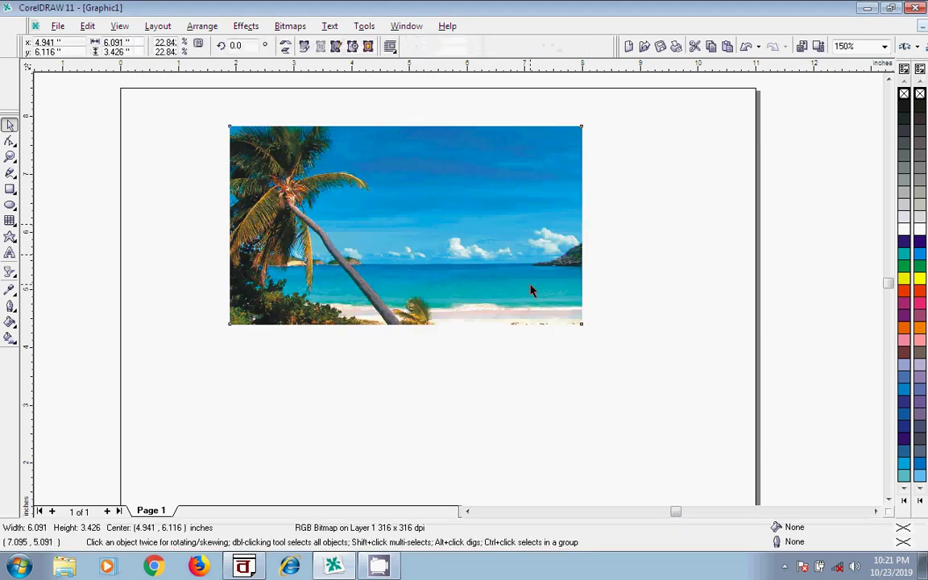
# Step: Enlarge the beach image proportionally to about 7.13 by 4.01 inches and reposition it near the upper centre of the page
pyautogui.moveTo(530, 291); pyautogui.dragTo(564, 308)
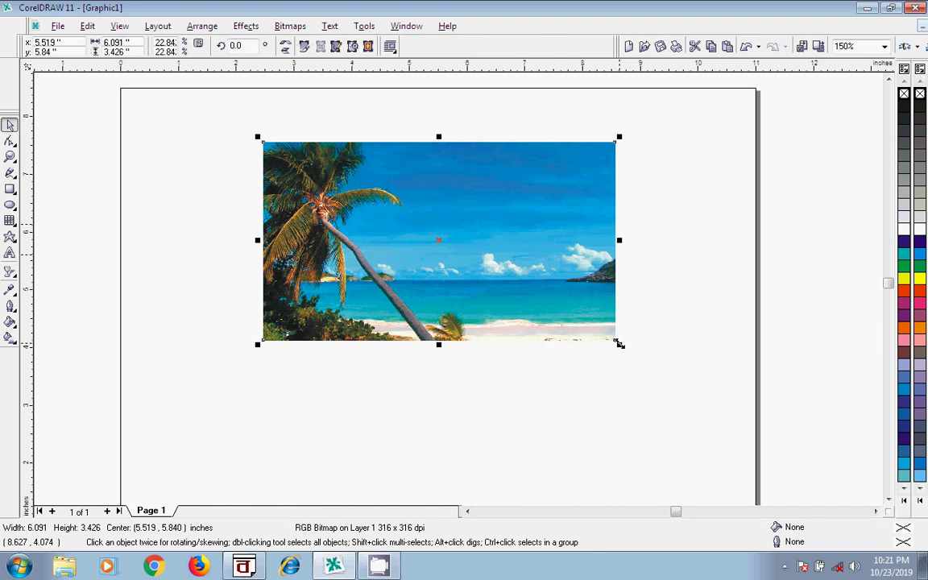
pyautogui.moveTo(619, 347); pyautogui.dragTo(676, 376)
pyautogui.moveTo(594, 263); pyautogui.dragTo(564, 239)
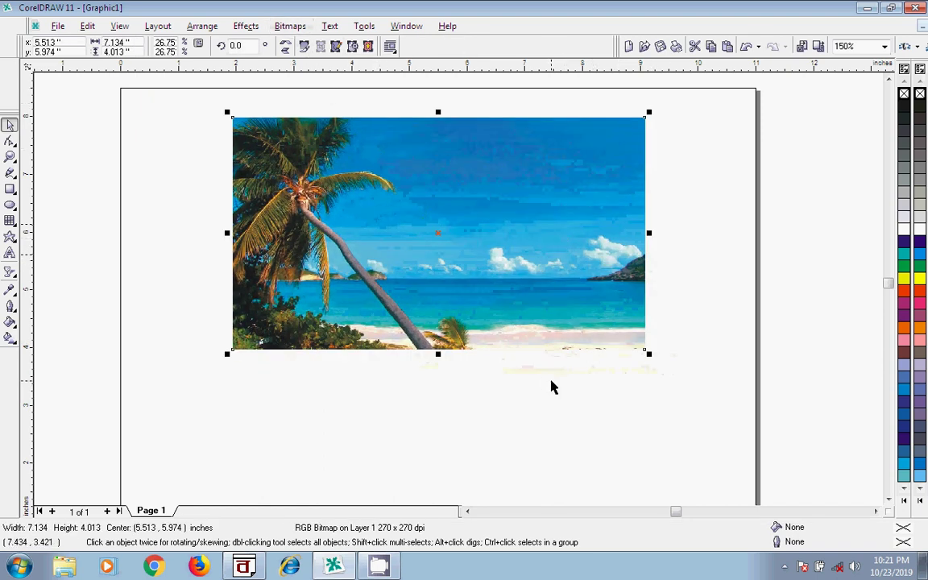
# Step: Apply a vertical, transparent Page Curl to the beach image's lower-right corner with a yellow curl and orange-red background
pyautogui.click(293, 27)
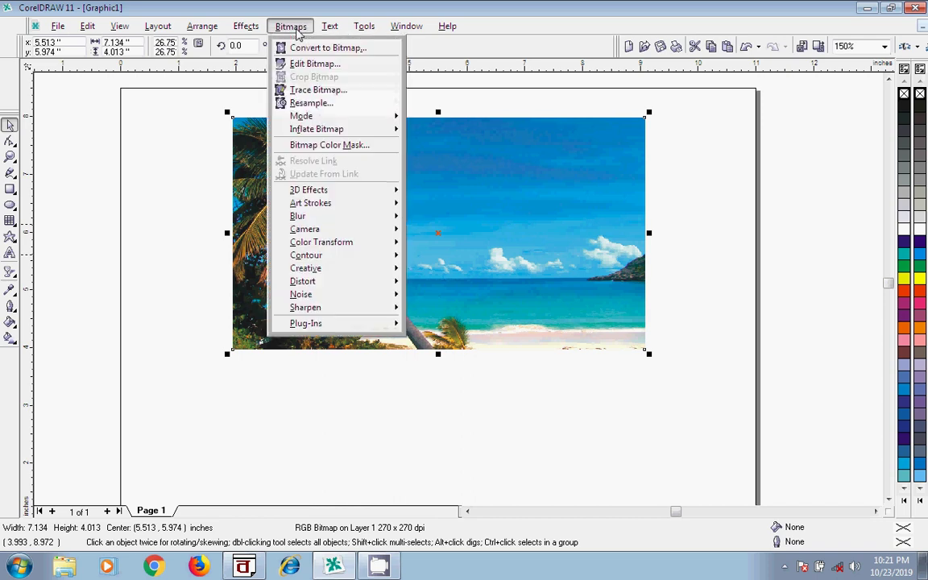
pyautogui.moveTo(334, 190)
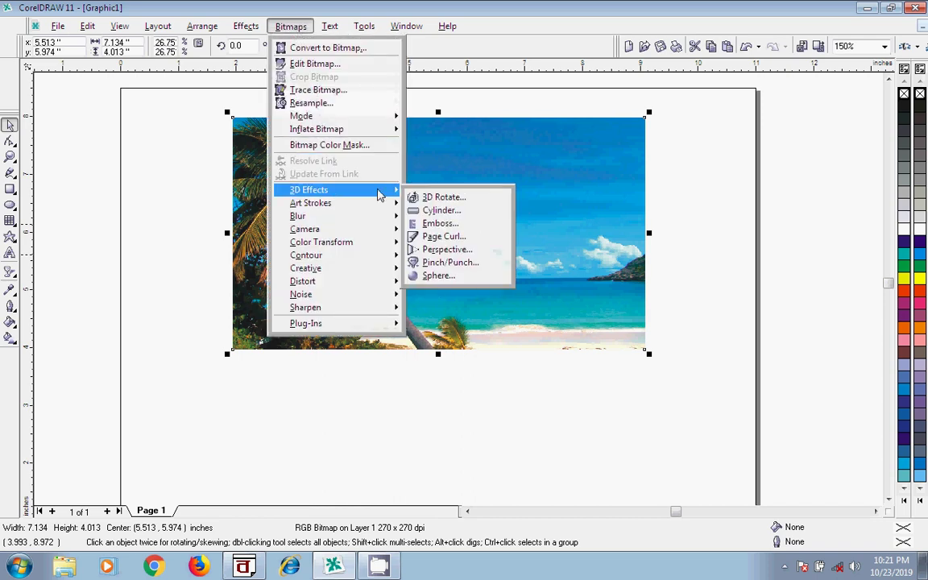
pyautogui.click(443, 236)
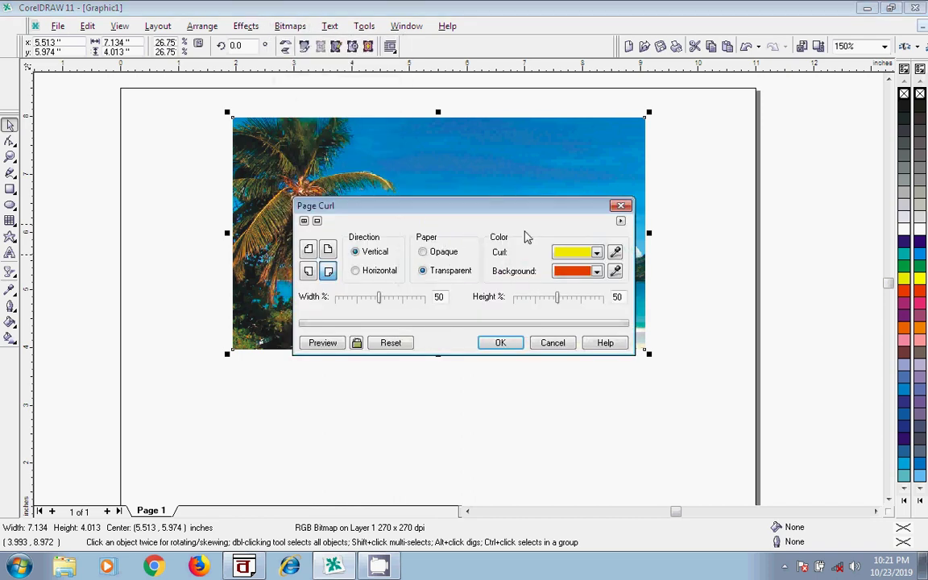
pyautogui.moveTo(522, 208); pyautogui.dragTo(384, 234)
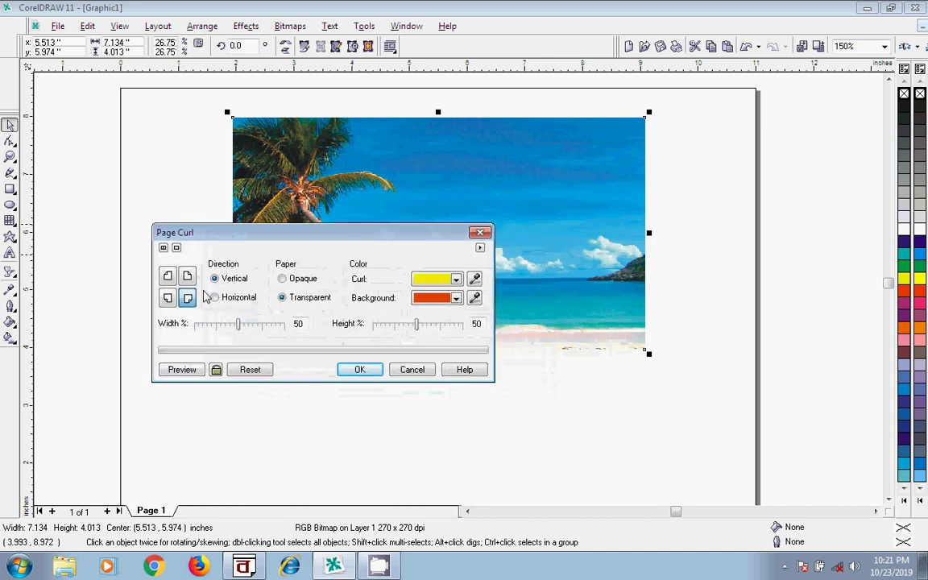
pyautogui.click(167, 276)
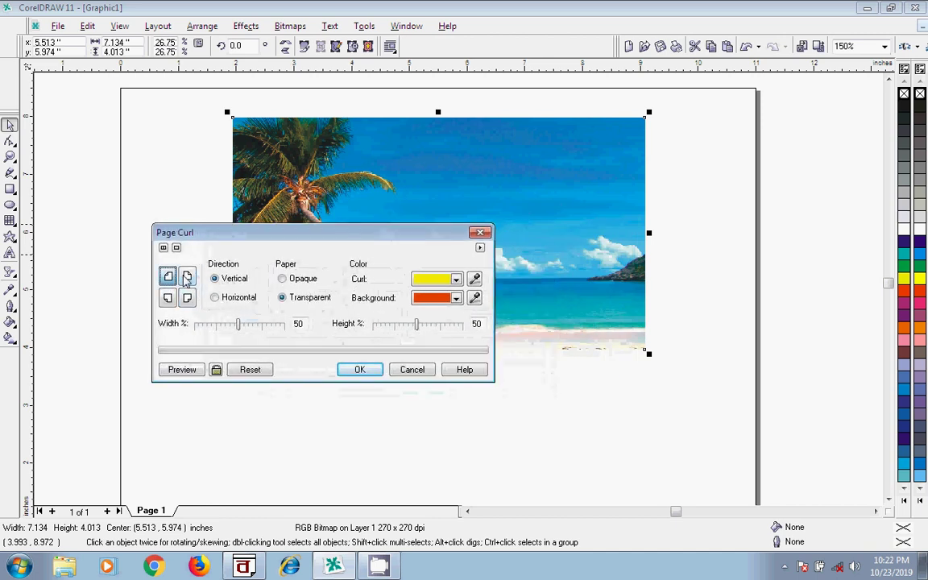
pyautogui.click(187, 276)
pyautogui.click(168, 297)
pyautogui.click(188, 299)
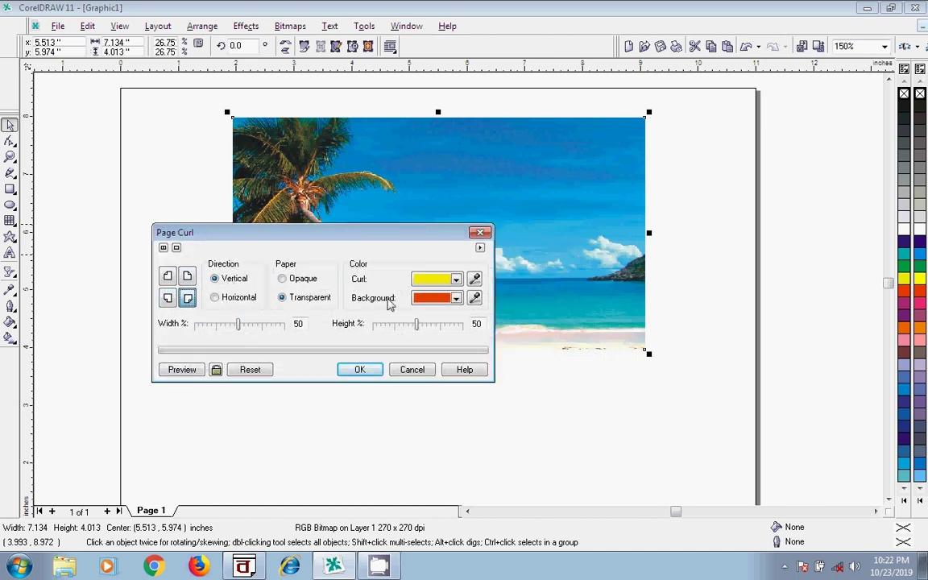
pyautogui.click(455, 283)
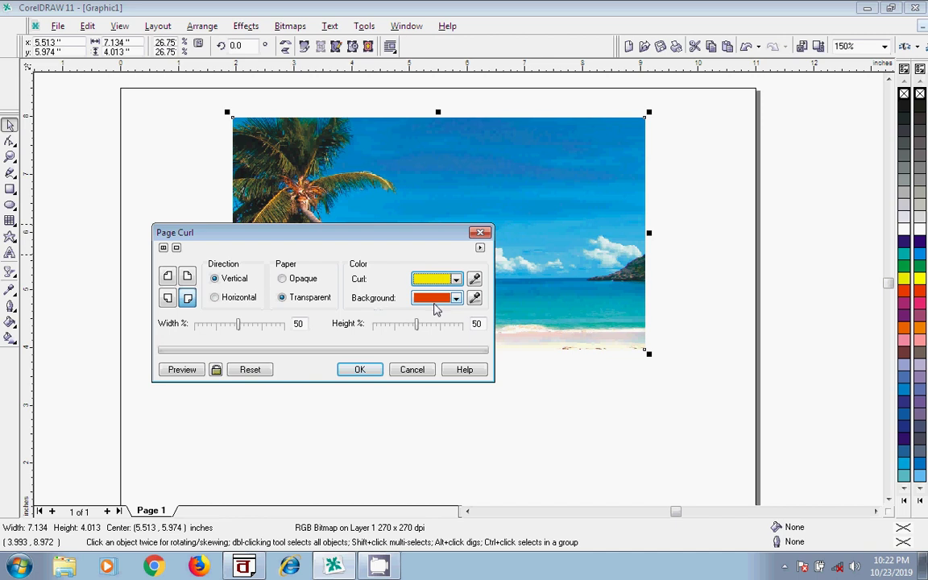
pyautogui.click(369, 372)
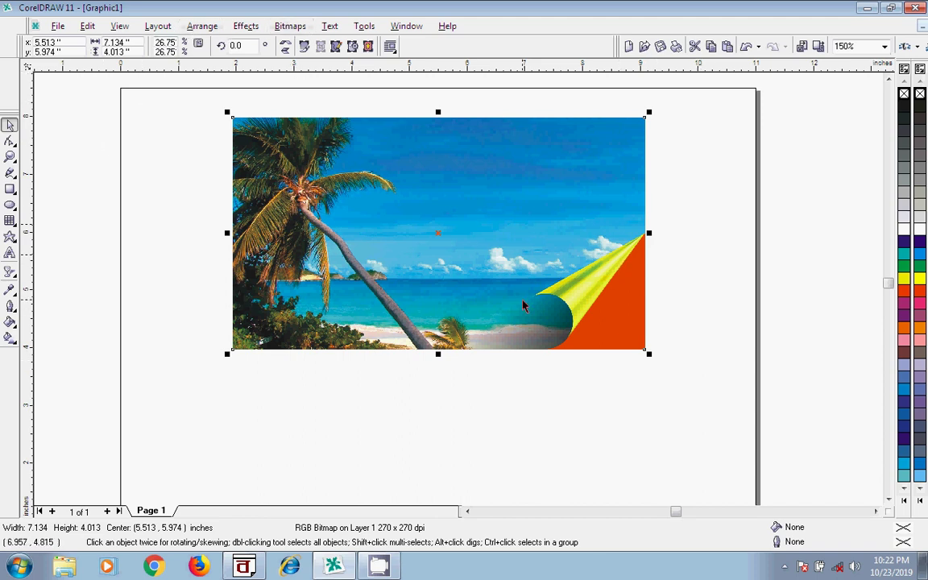
# Step: Narrow the curled beach image to about 6.73 inches wide, keeping its left edge in place
pyautogui.moveTo(648, 232); pyautogui.dragTo(625, 233)
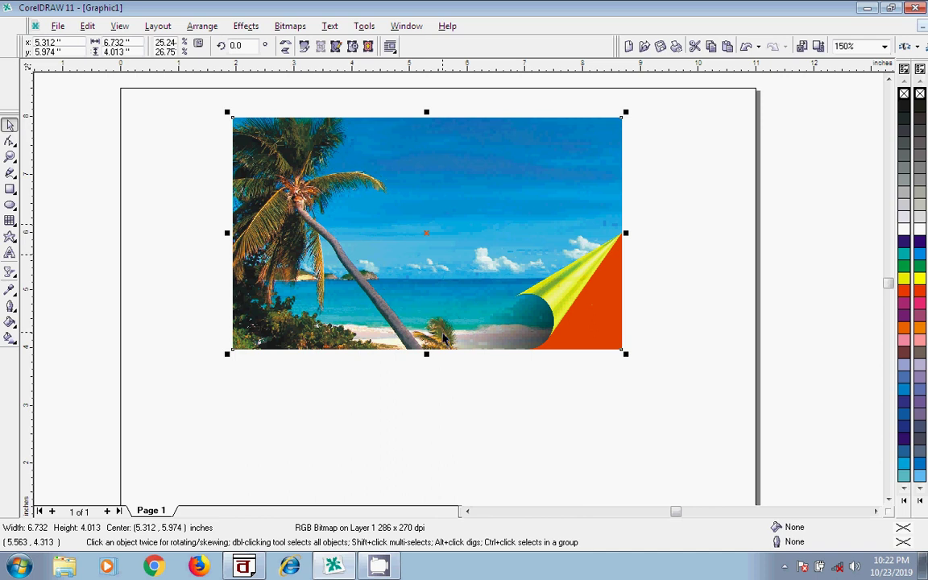
# Step: Add a second page to the document after Page 1
pyautogui.click(107, 512)
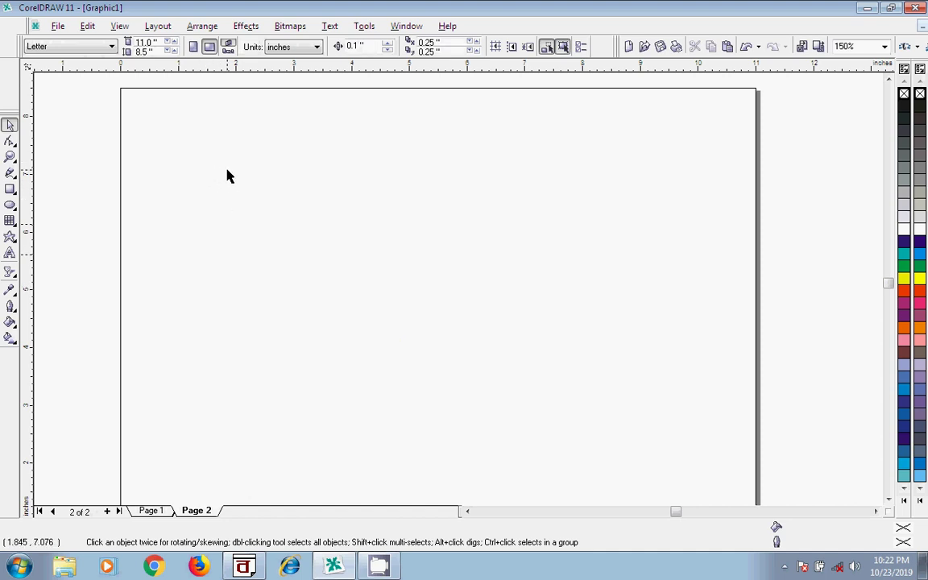
pyautogui.click(10, 191)
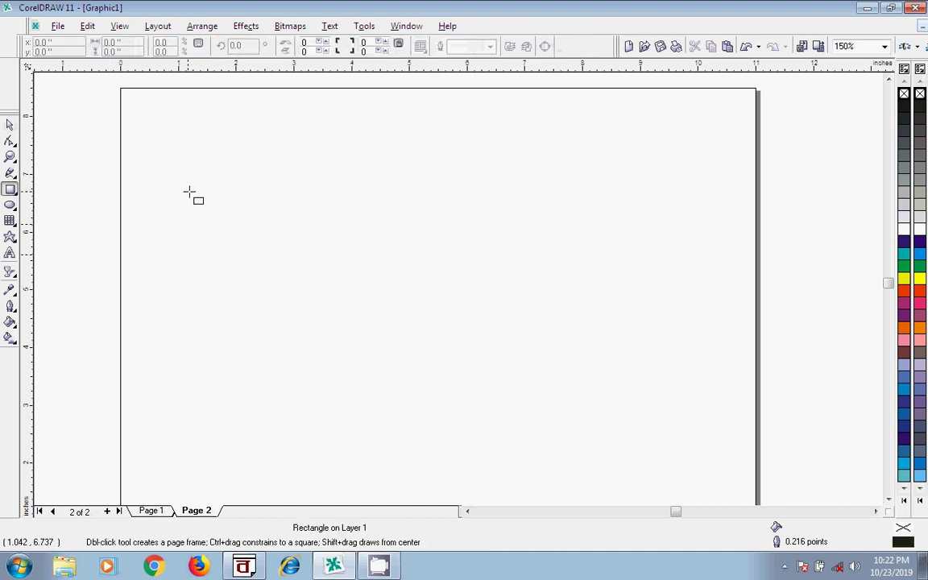
pyautogui.click(9, 125)
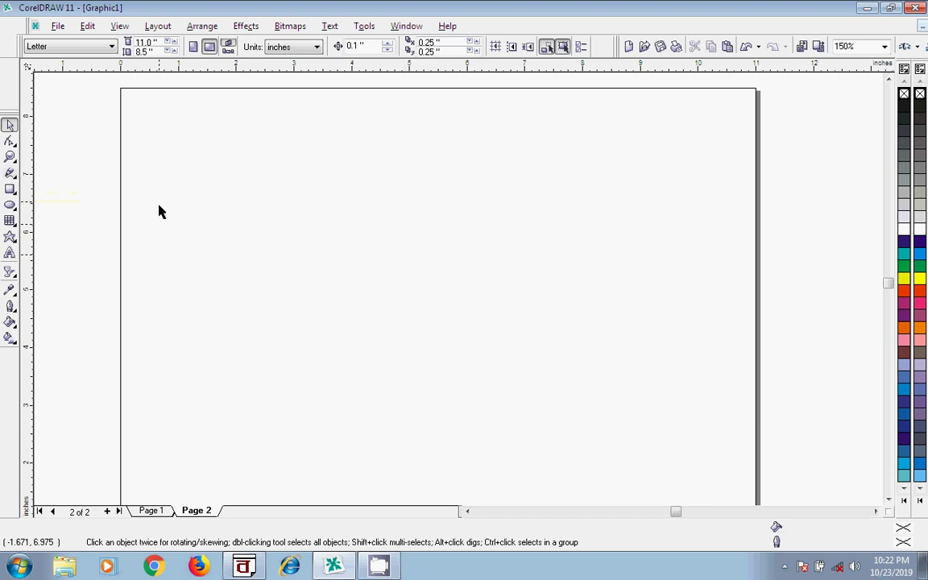
# Step: Add the artistic text "COMPUTER BANGLA" in the upper-left part of Page 2
pyautogui.click(11, 252)
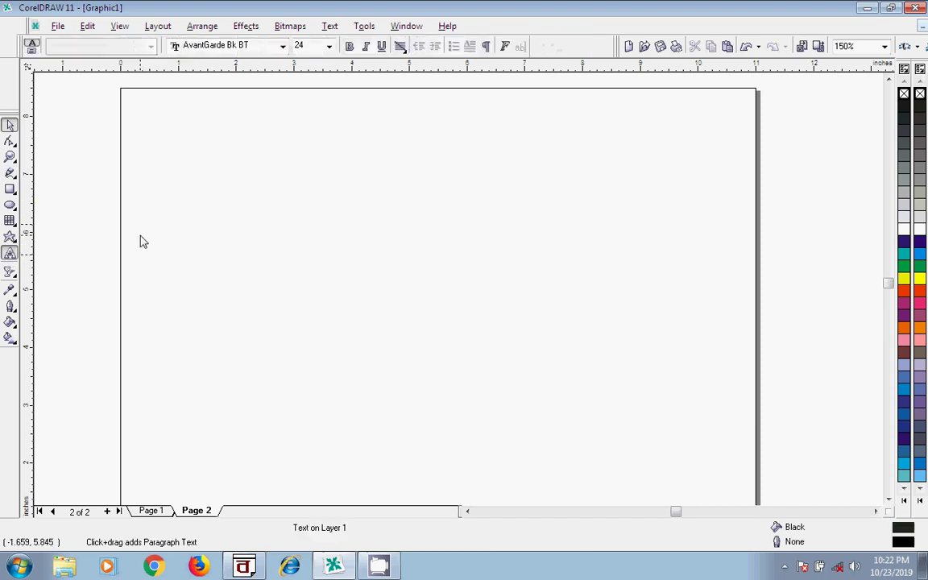
pyautogui.click(235, 228)
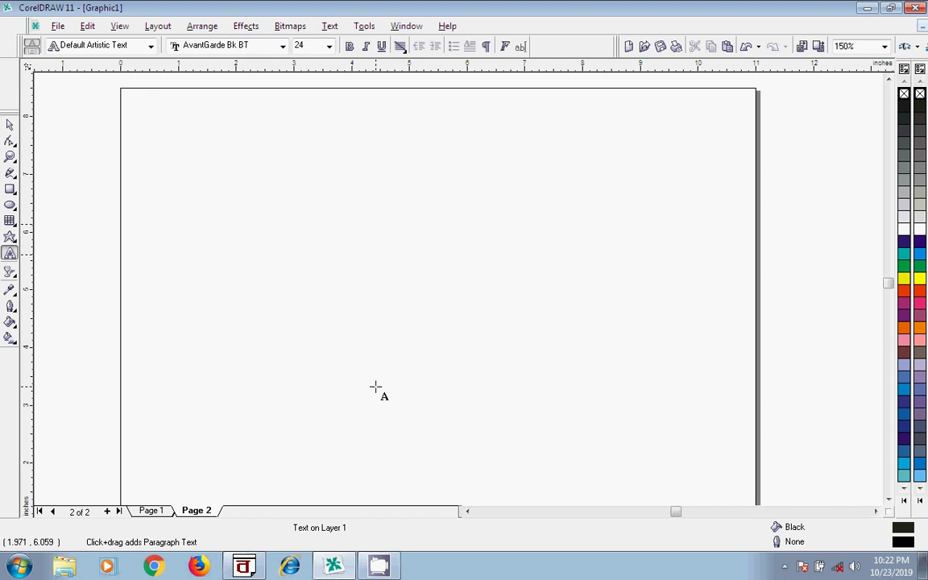
pyautogui.write('CO')
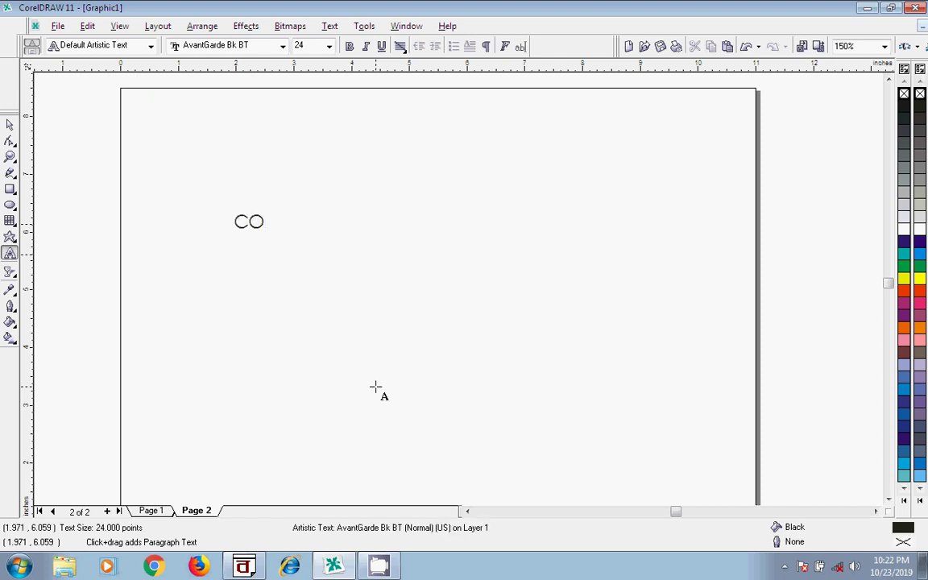
pyautogui.write('MPUTER')
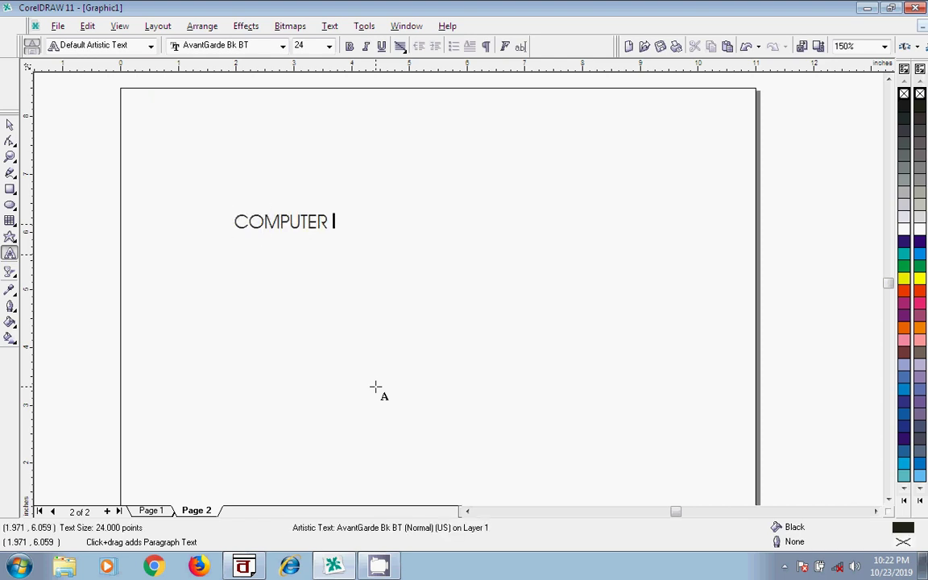
pyautogui.write(' BANG')
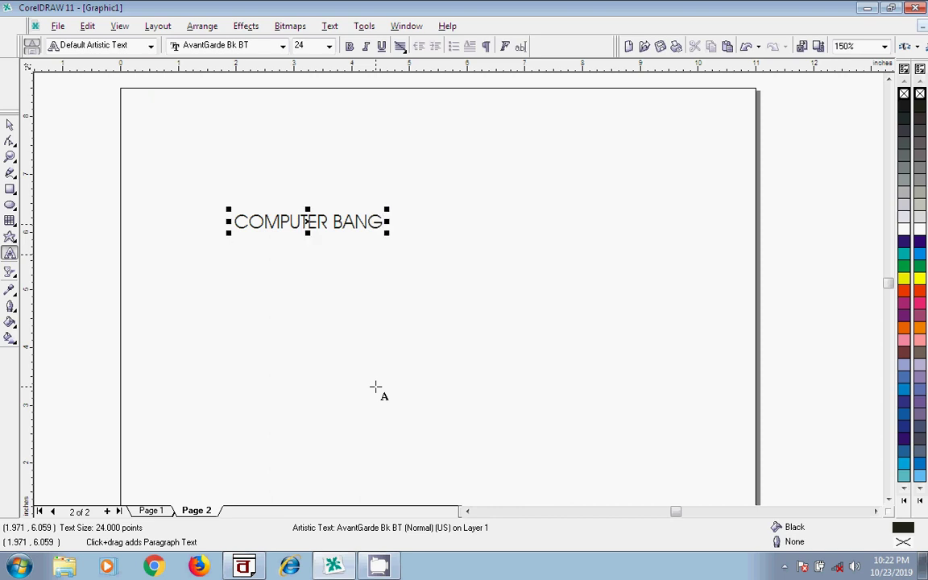
pyautogui.write('LA')
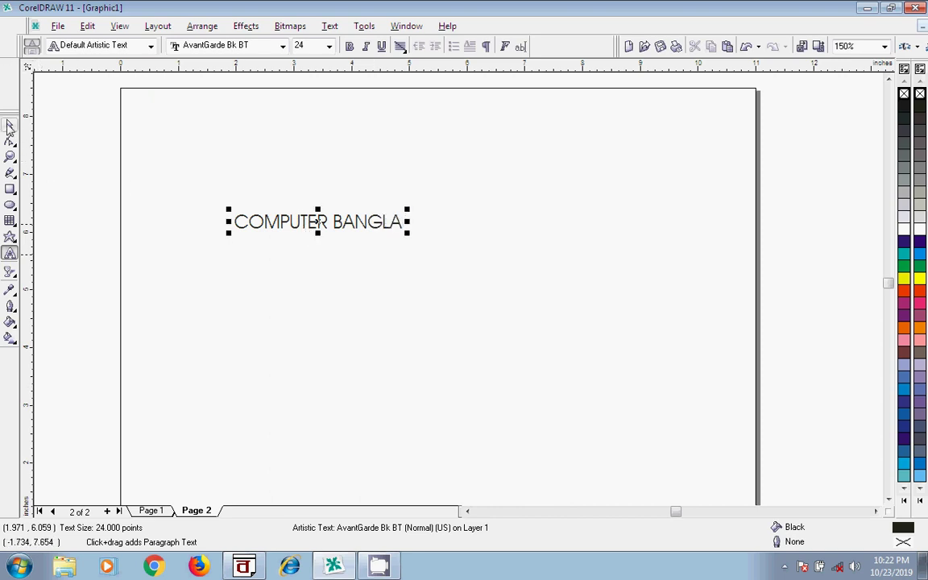
# Step: Enlarge the COMPUTER BANGLA text proportionally to about 54 points, move it slightly up the page and make it bold
pyautogui.click(10, 125)
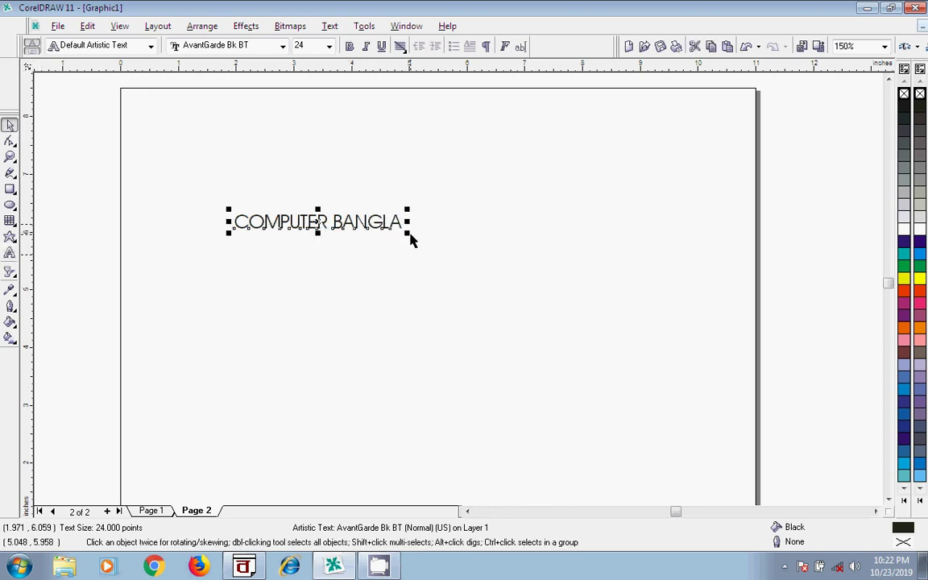
pyautogui.moveTo(408, 233); pyautogui.dragTo(617, 328)
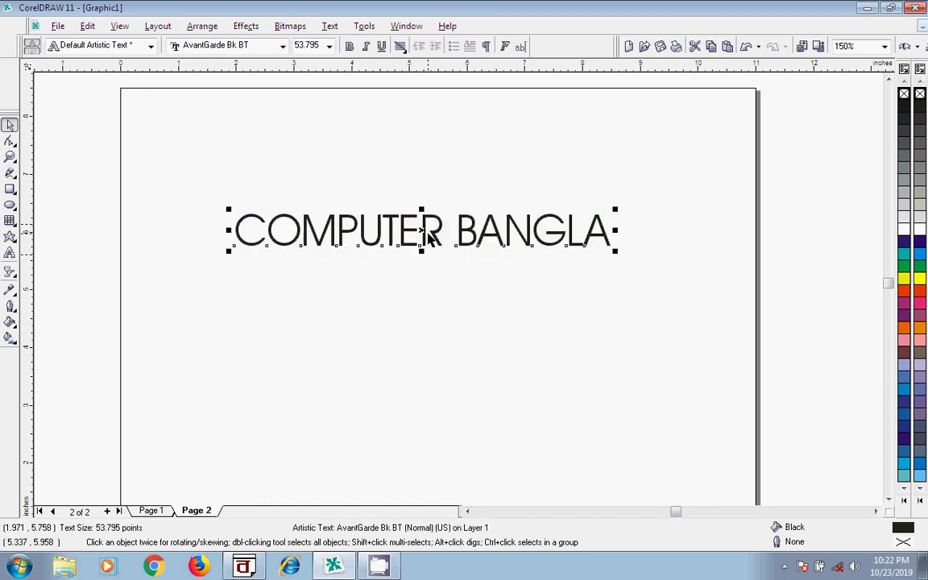
pyautogui.moveTo(428, 234); pyautogui.dragTo(415, 190)
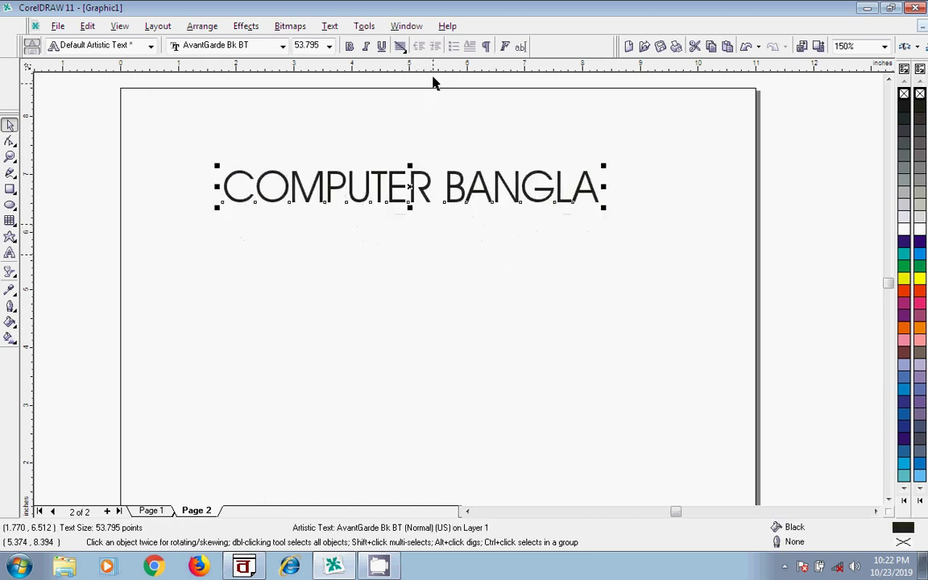
pyautogui.click(348, 47)
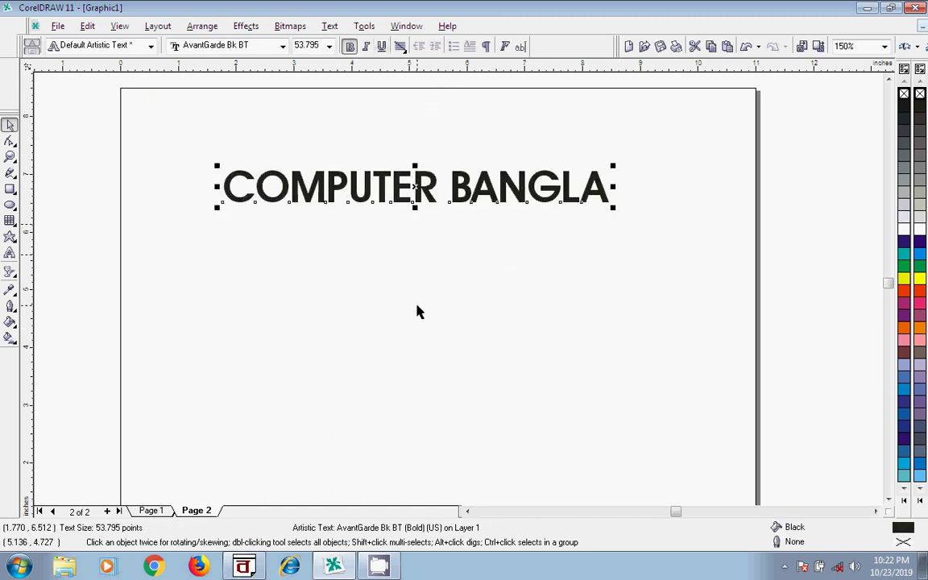
# Step: Draw a horizontal ellipse about 7.21 by 2.56 inches directly below the text
pyautogui.click(10, 204)
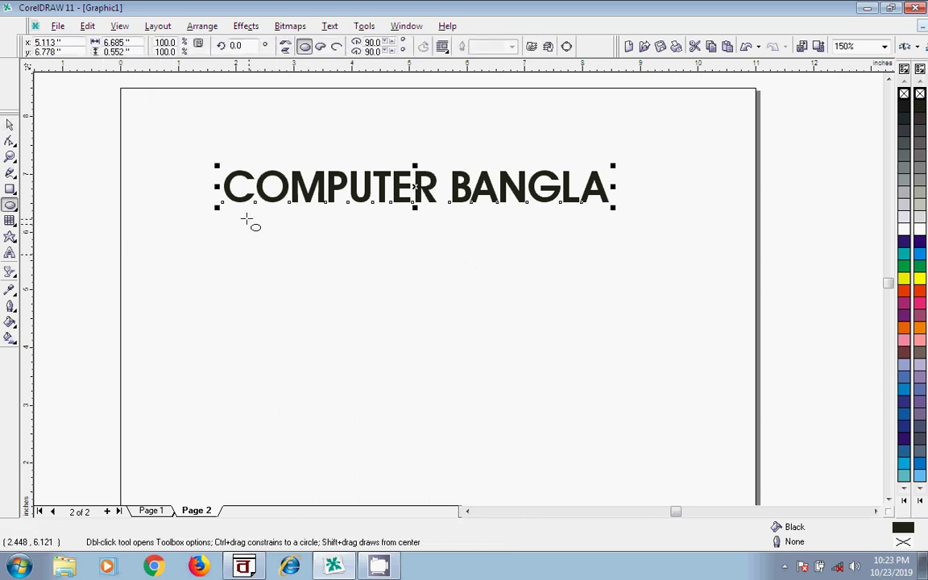
pyautogui.moveTo(220, 218); pyautogui.dragTo(635, 371)
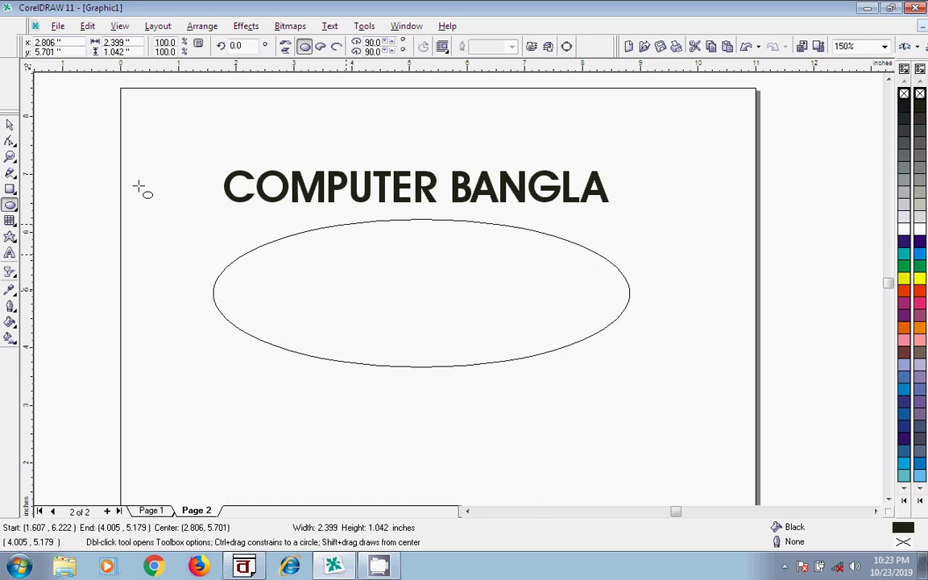
pyautogui.click(9, 124)
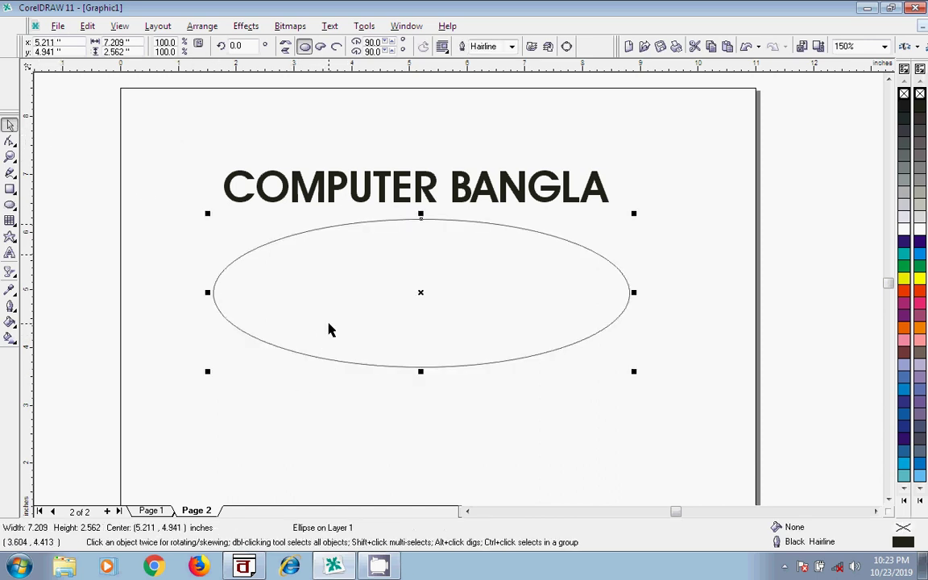
# Step: Fit the COMPUTER BANGLA text along the ellipse as its path
pyautogui.moveTo(153, 133); pyautogui.dragTo(684, 401)
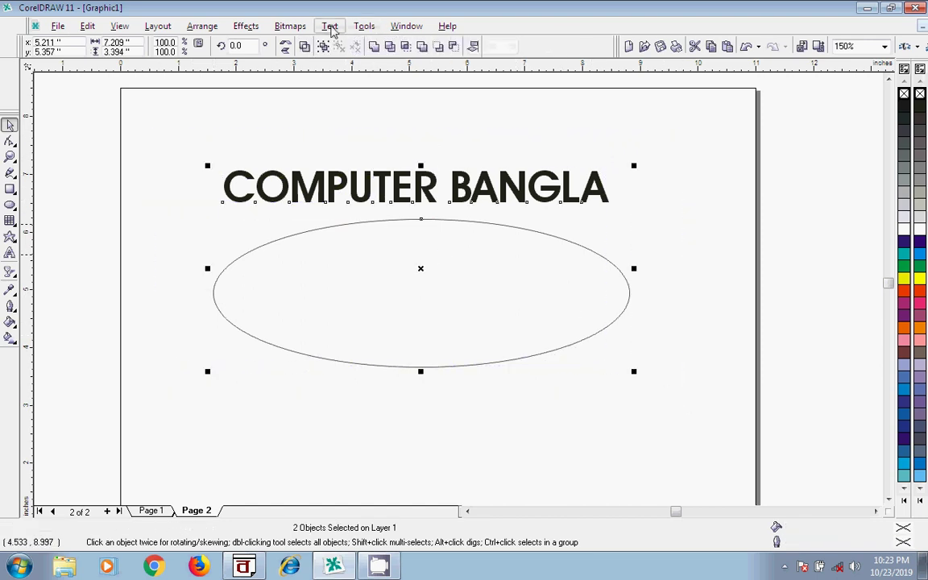
pyautogui.click(330, 27)
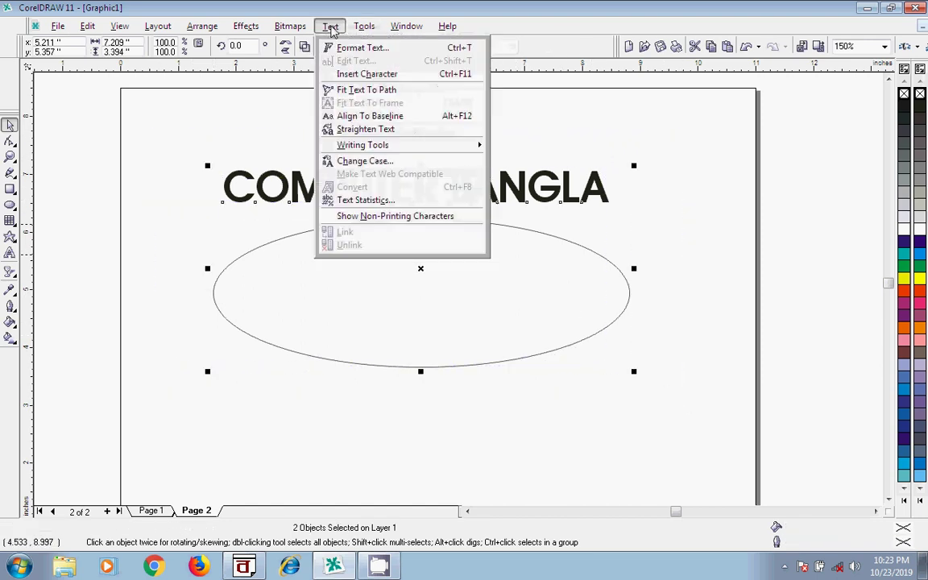
pyautogui.click(360, 93)
pyautogui.click(609, 400)
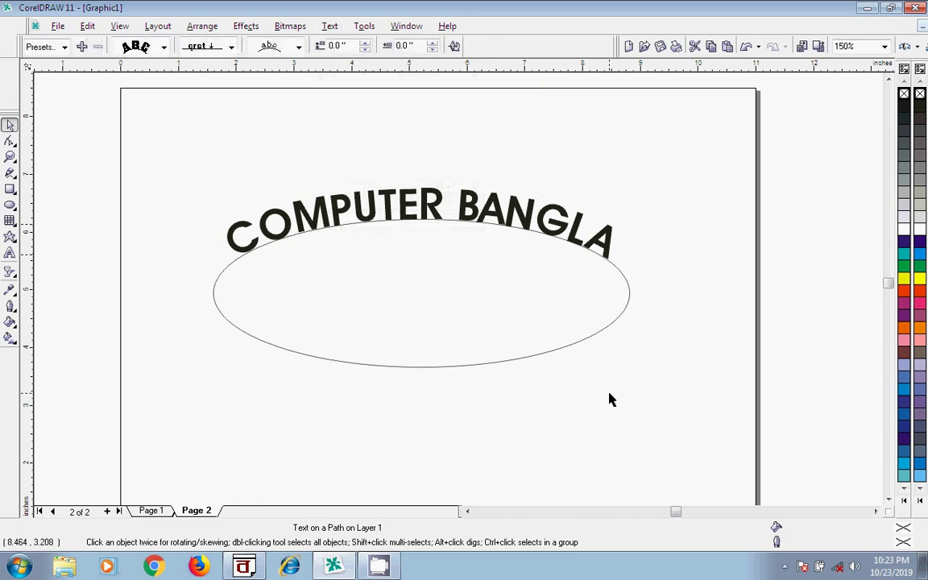
# Step: Delete the control ellipse under the arched text and move the text slightly up the page
pyautogui.click(631, 298)
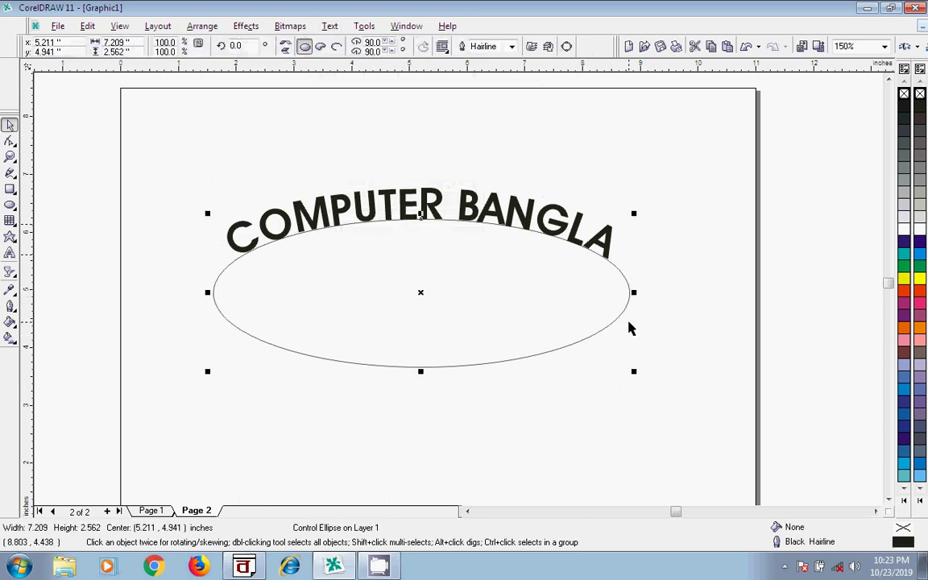
pyautogui.click(525, 239)
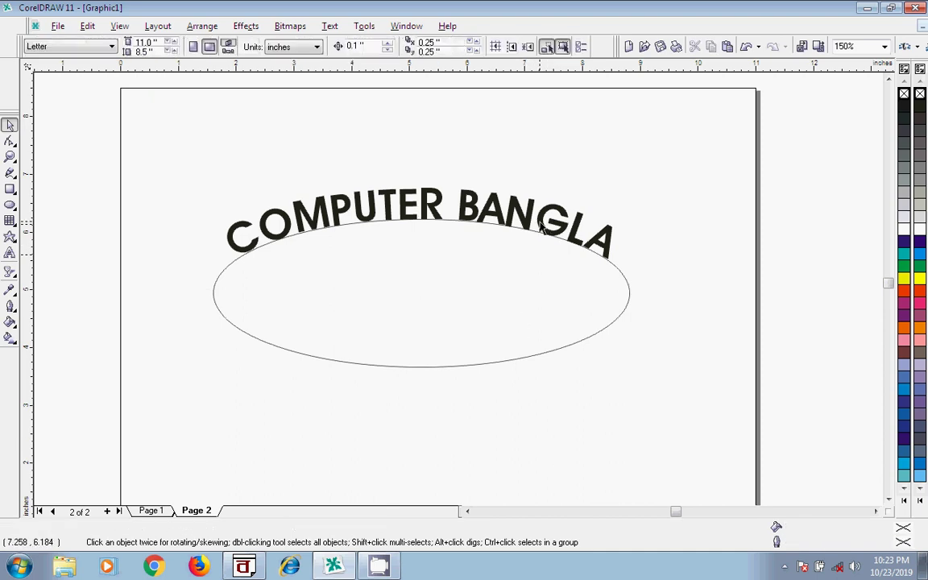
pyautogui.click(483, 204)
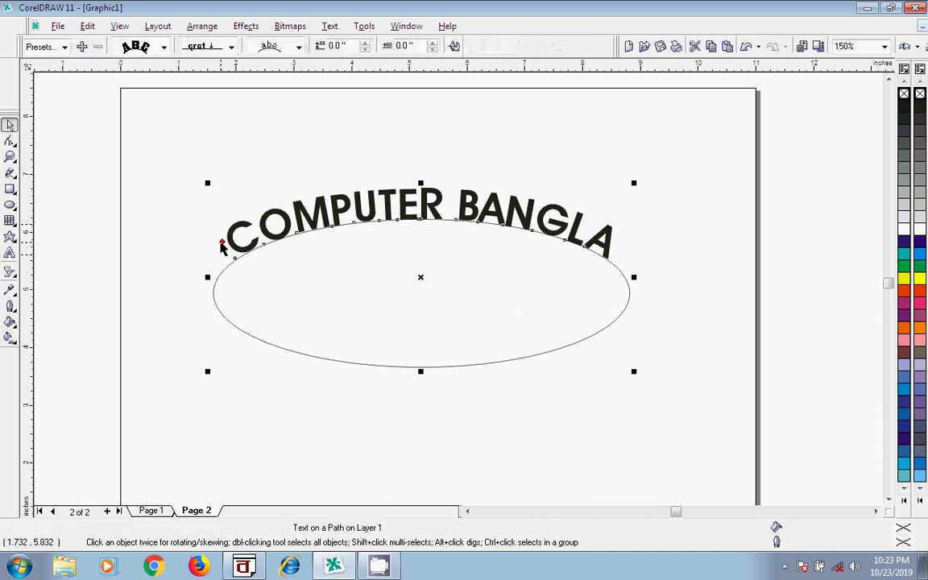
pyautogui.click(226, 324)
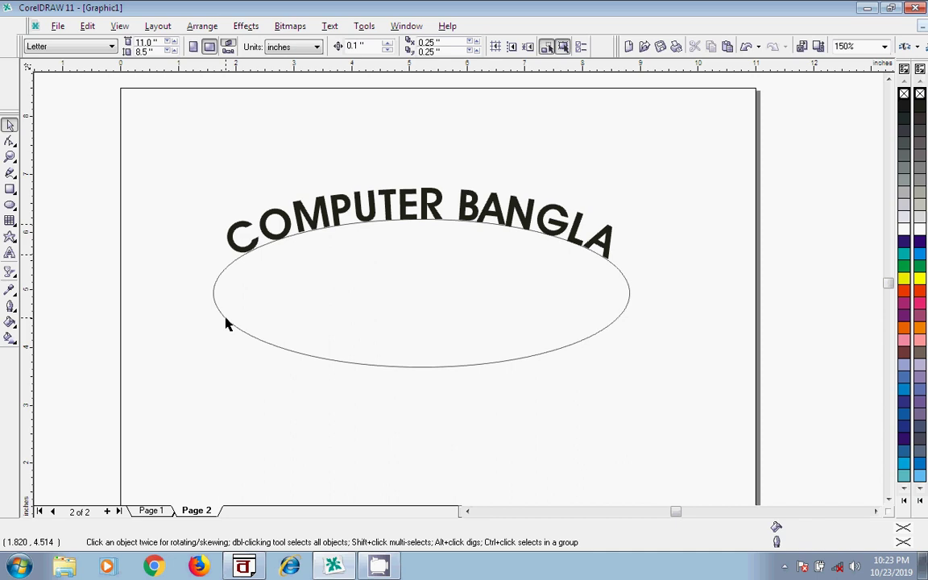
pyautogui.click(226, 322)
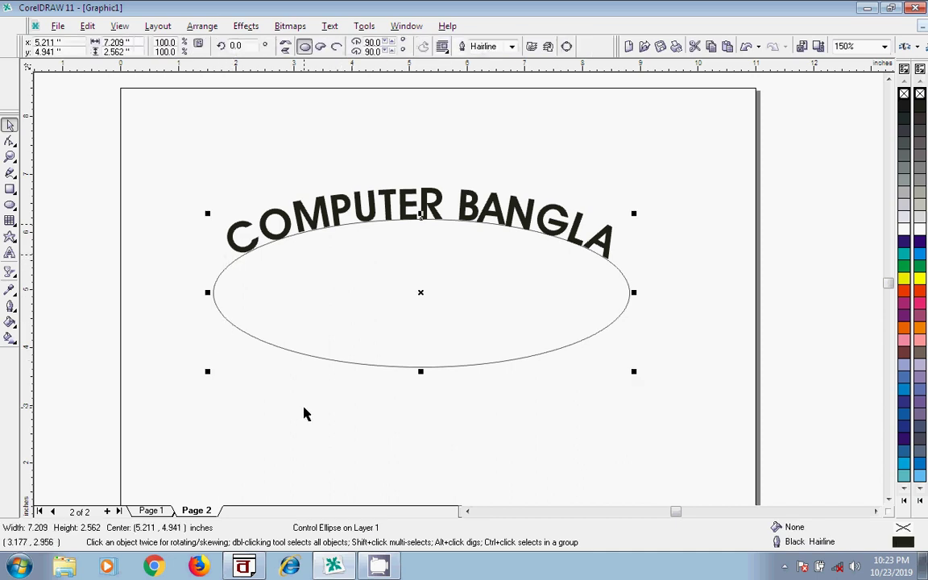
pyautogui.press('Delete')
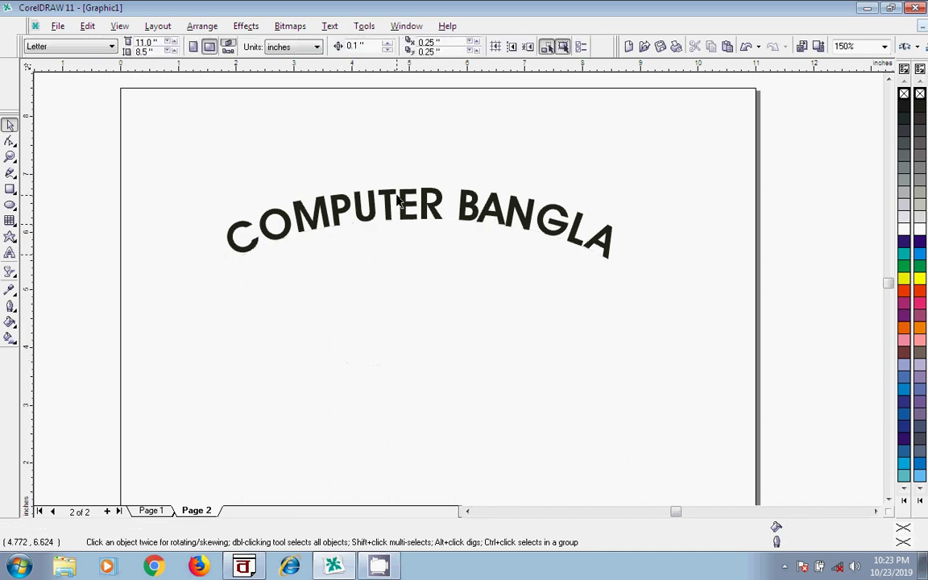
pyautogui.moveTo(398, 200); pyautogui.dragTo(394, 159)
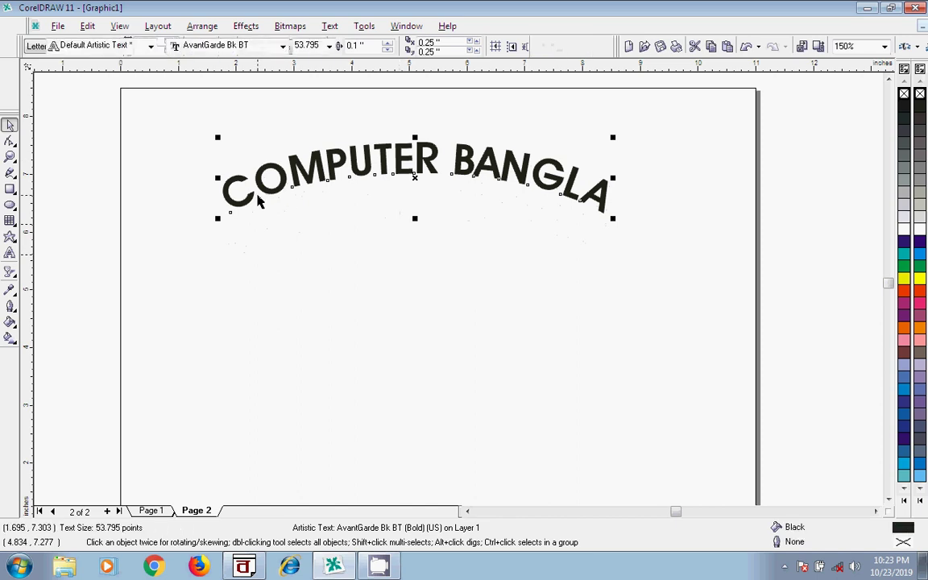
# Step: Draw a near-horizontal line about 6.86 inches wide below the text and bend it into an S-shaped curve, dipping first and then rising
pyautogui.click(10, 172)
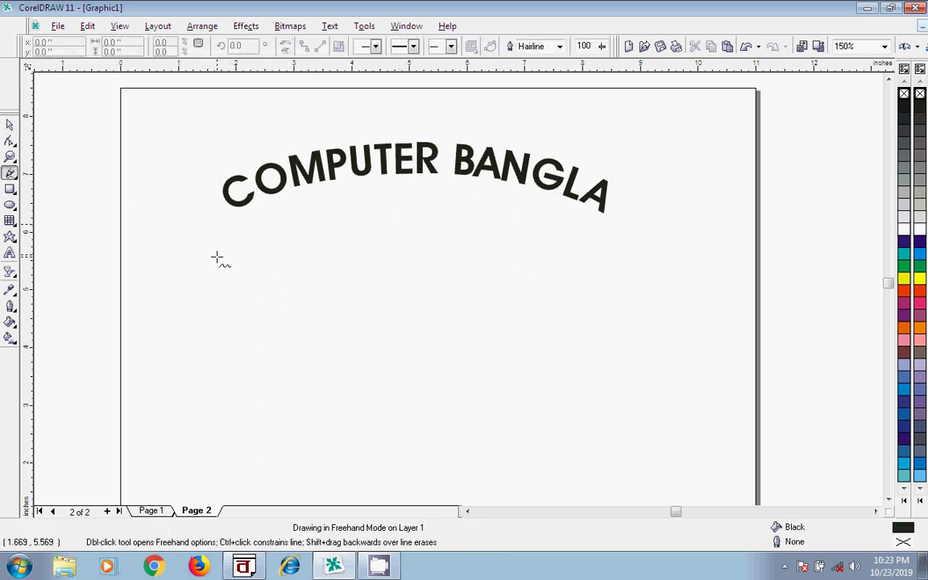
pyautogui.click(617, 251)
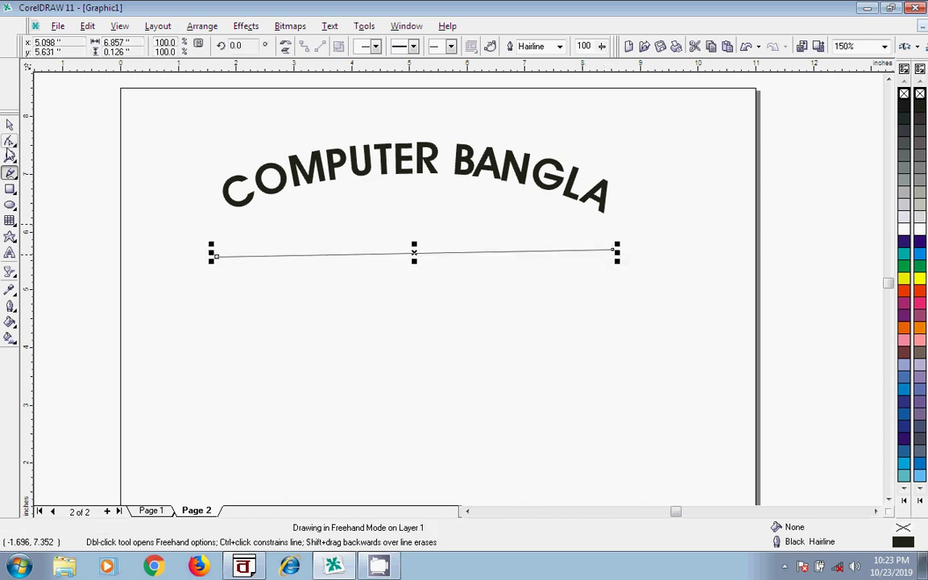
pyautogui.click(10, 141)
pyautogui.click(396, 254)
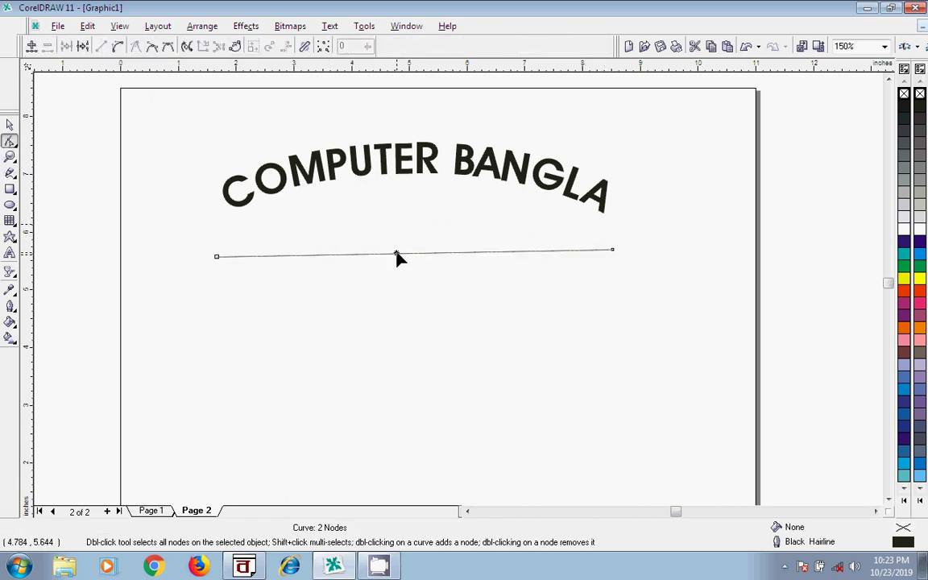
pyautogui.click(117, 46)
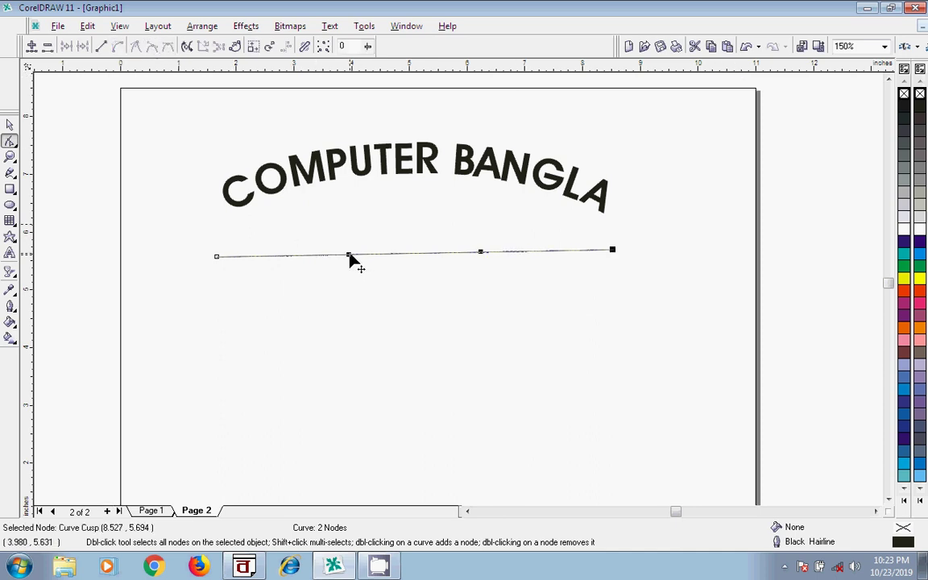
pyautogui.moveTo(348, 255); pyautogui.dragTo(329, 411)
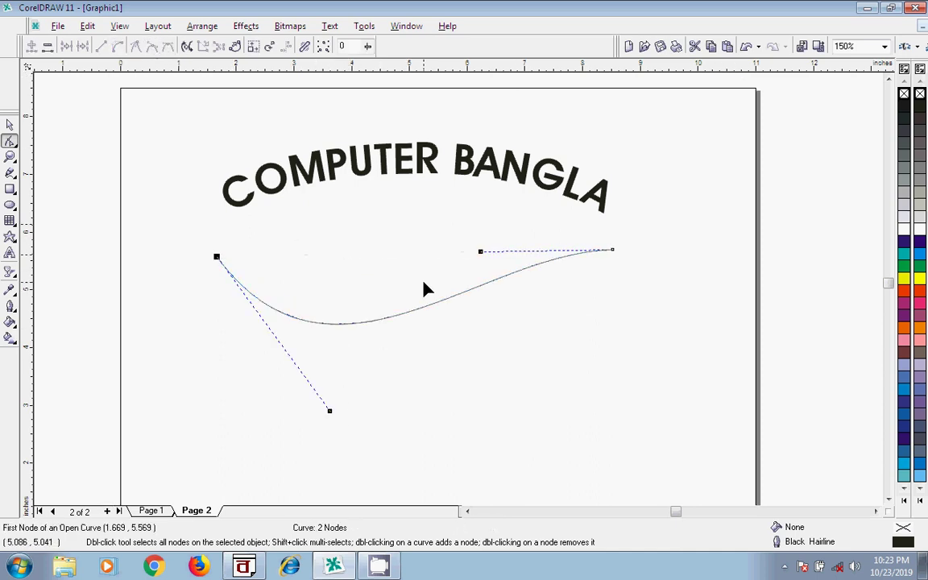
pyautogui.moveTo(484, 257); pyautogui.dragTo(425, 115)
pyautogui.click(10, 124)
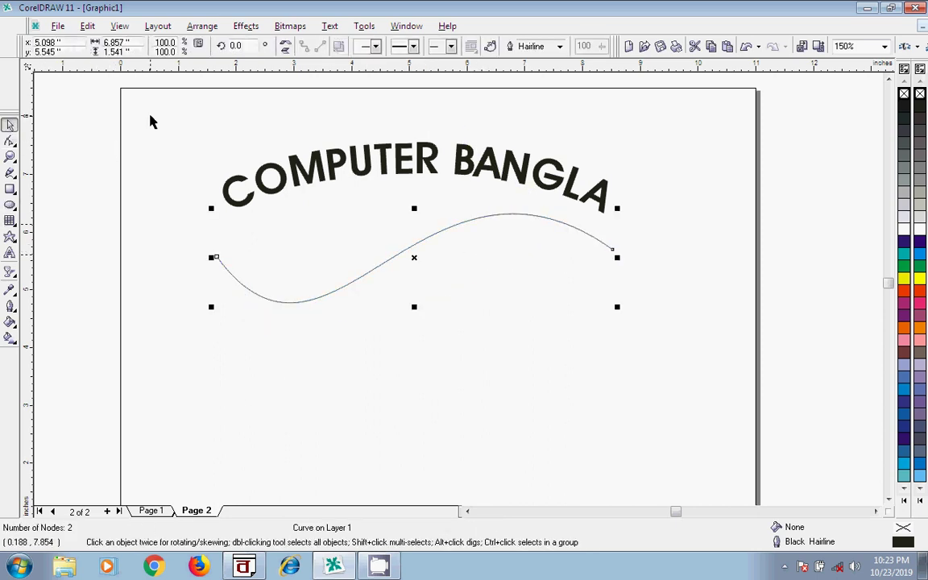
# Step: Fit the COMPUTER BANGLA text along the S-shaped curve
pyautogui.moveTo(149, 117); pyautogui.dragTo(475, 216)
pyautogui.hotkey('ctrl', 'a')
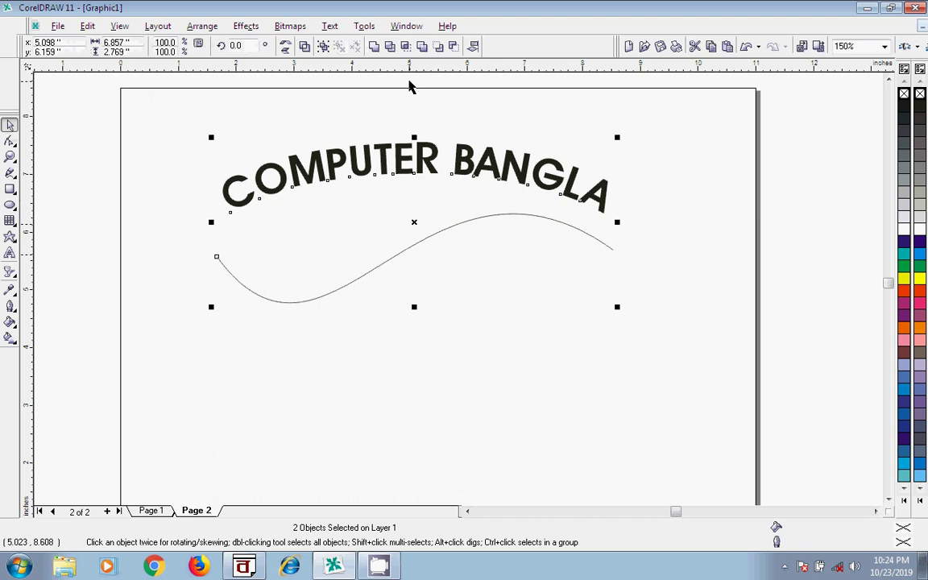
pyautogui.click(331, 26)
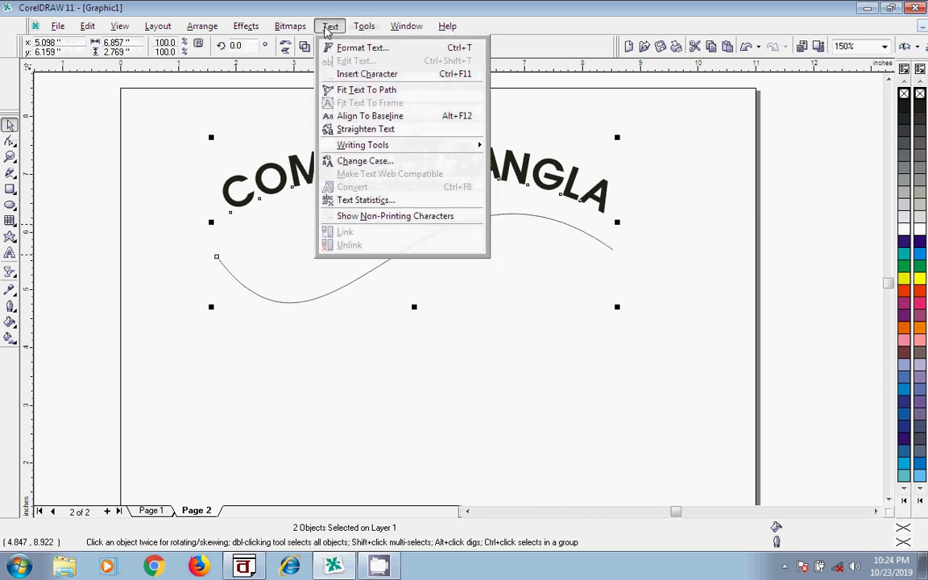
pyautogui.click(364, 90)
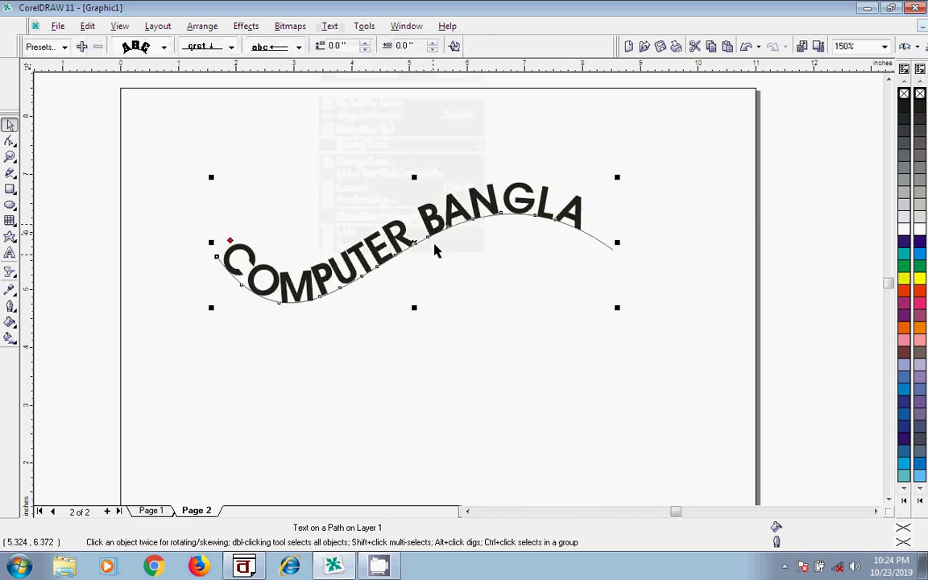
pyautogui.click(434, 336)
# Step: Delete the control curve under the wavy text and move the text slightly up the page
pyautogui.click(597, 246)
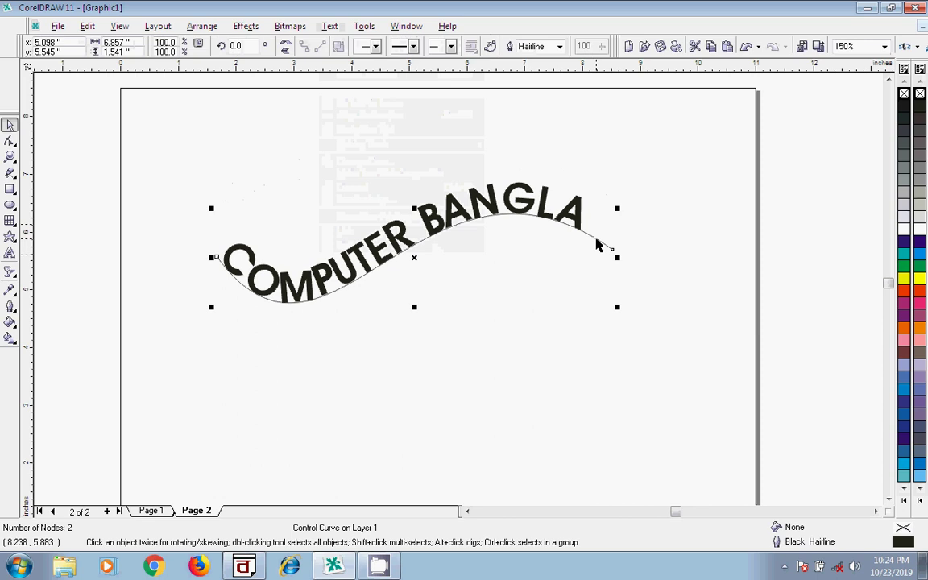
pyautogui.press('Delete')
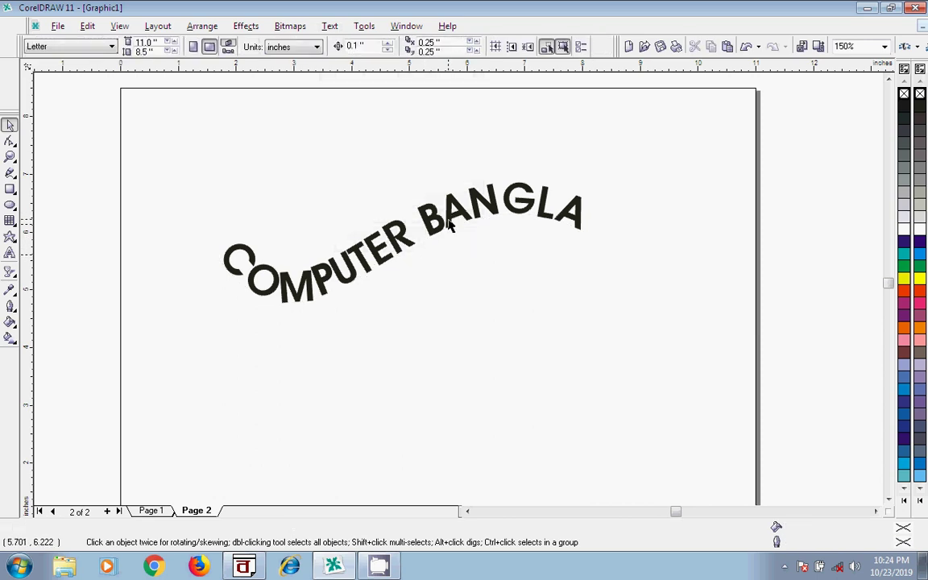
pyautogui.moveTo(447, 230); pyautogui.dragTo(459, 193)
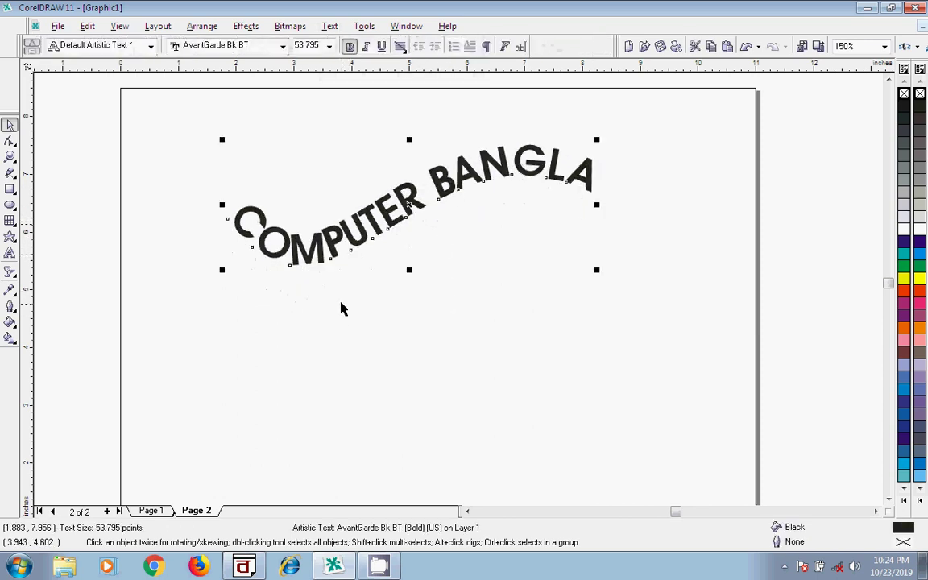
# Step: Draw a circle about 3.23 inches in diameter below the wavy COMPUTER BANGLA text
pyautogui.click(10, 205)
pyautogui.moveTo(352, 245); pyautogui.dragTo(531, 443)
pyautogui.click(10, 124)
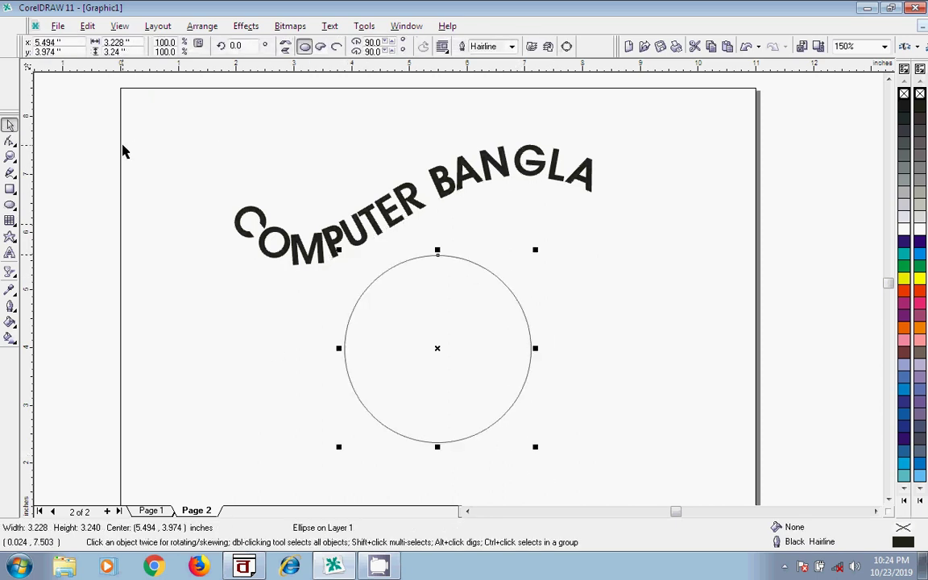
# Step: Fit the COMPUTER BANGLA text along the outside of the circle
pyautogui.moveTo(180, 122); pyautogui.dragTo(673, 464)
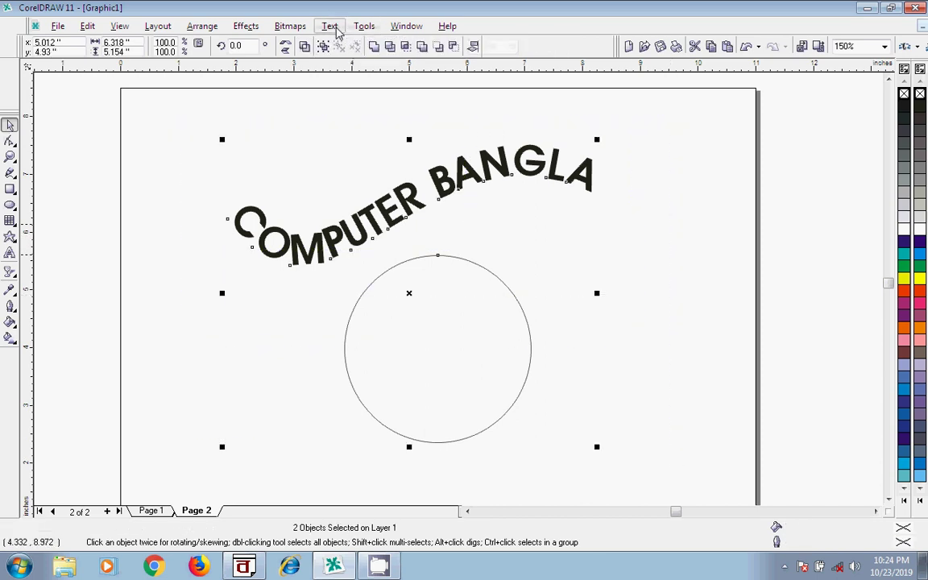
pyautogui.click(330, 26)
pyautogui.click(338, 90)
pyautogui.click(588, 342)
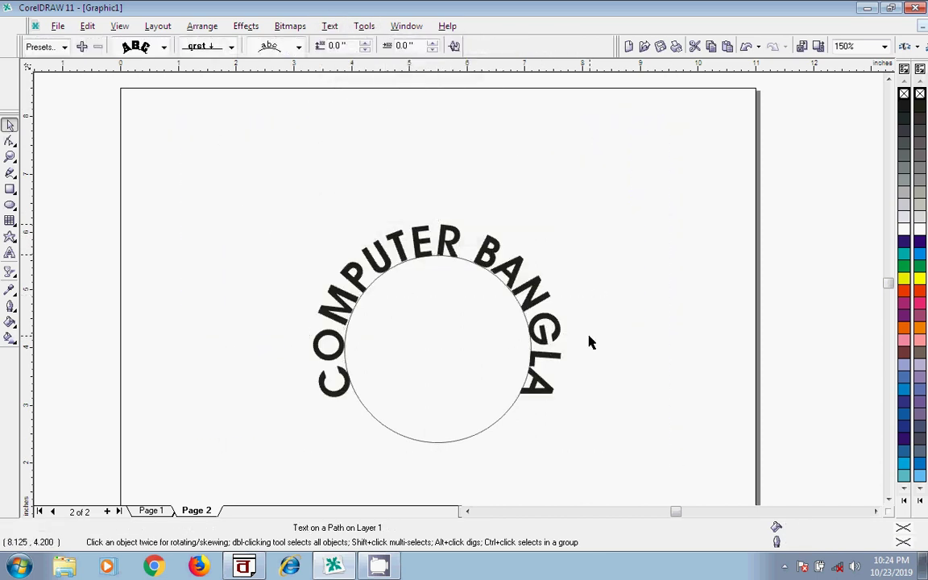
# Step: Shrink the control circle to about 2.16 inches so the text wraps almost fully around it, and move both up the page
pyautogui.click(517, 407)
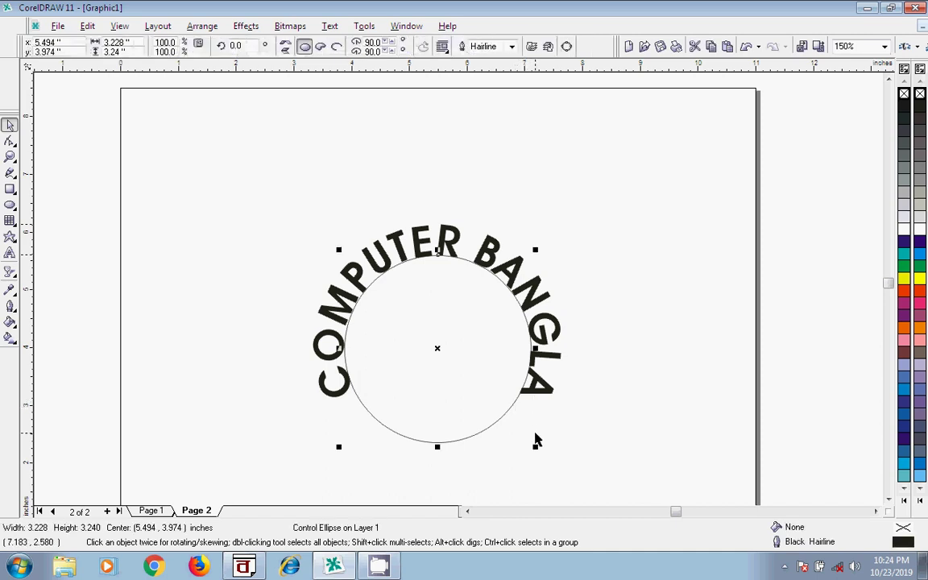
pyautogui.moveTo(533, 441); pyautogui.dragTo(476, 390)
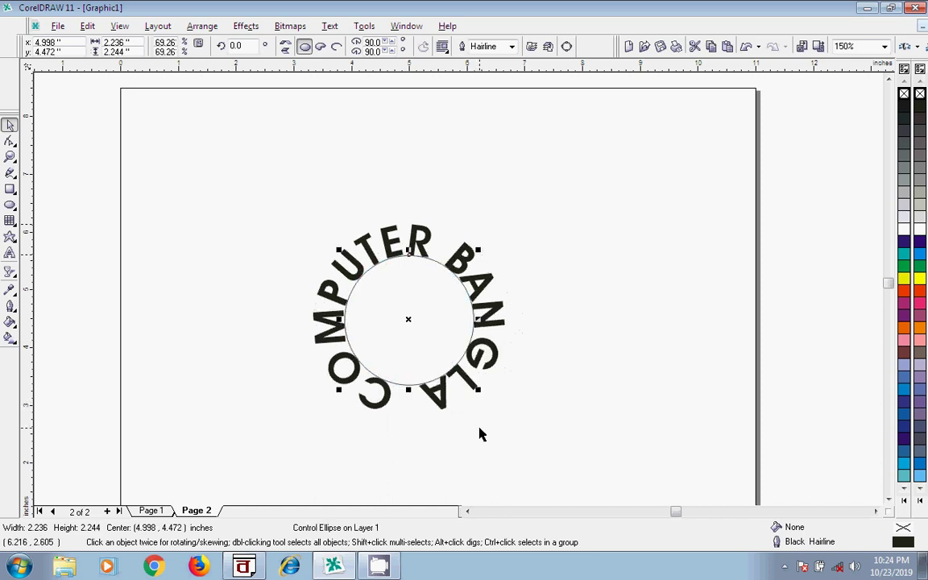
pyautogui.click(437, 402)
pyautogui.click(412, 393)
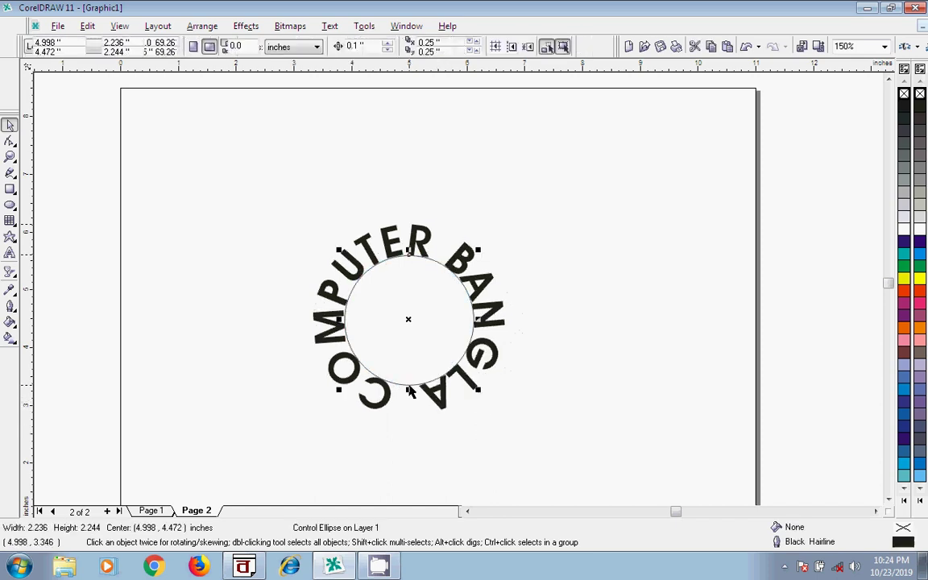
pyautogui.click(443, 446)
pyautogui.click(435, 397)
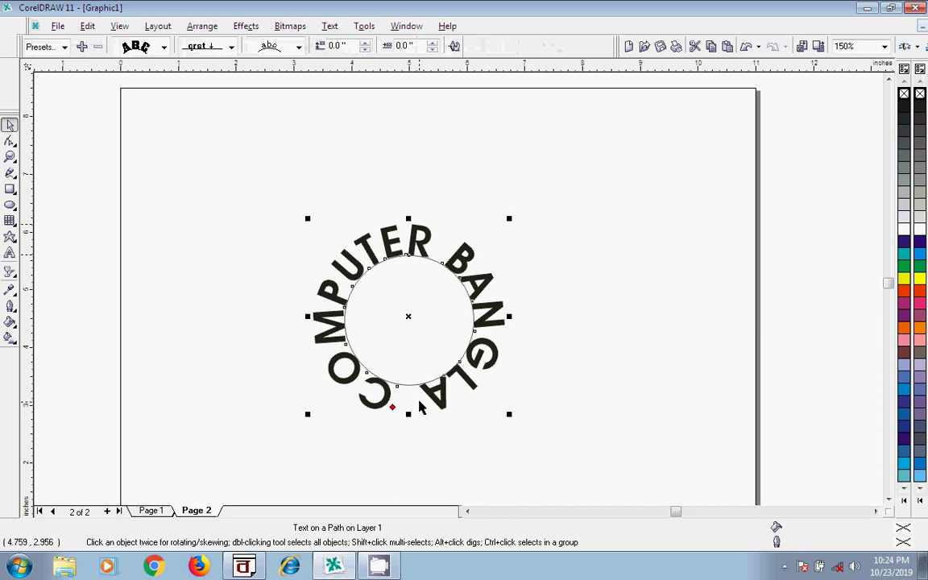
pyautogui.click(419, 408)
pyautogui.click(454, 395)
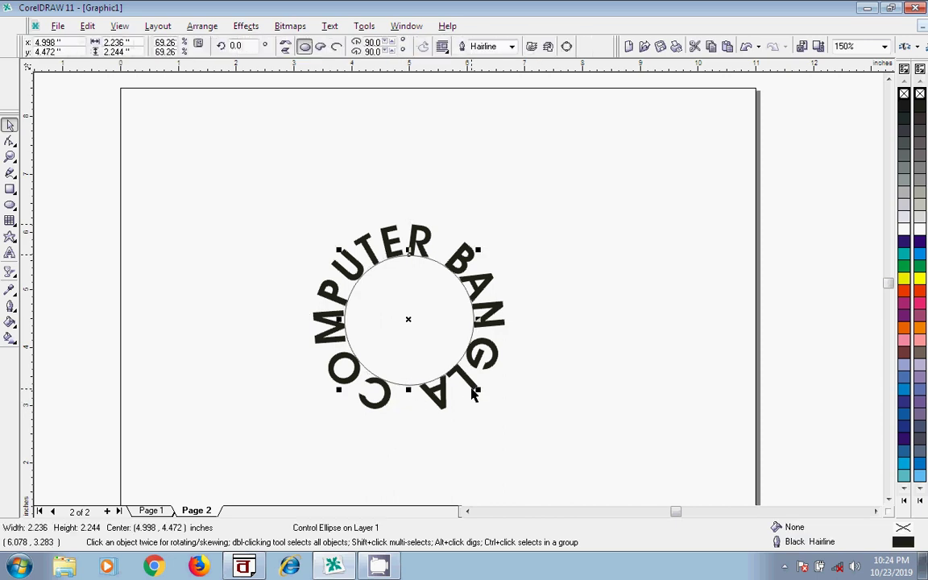
pyautogui.moveTo(479, 392); pyautogui.dragTo(419, 309)
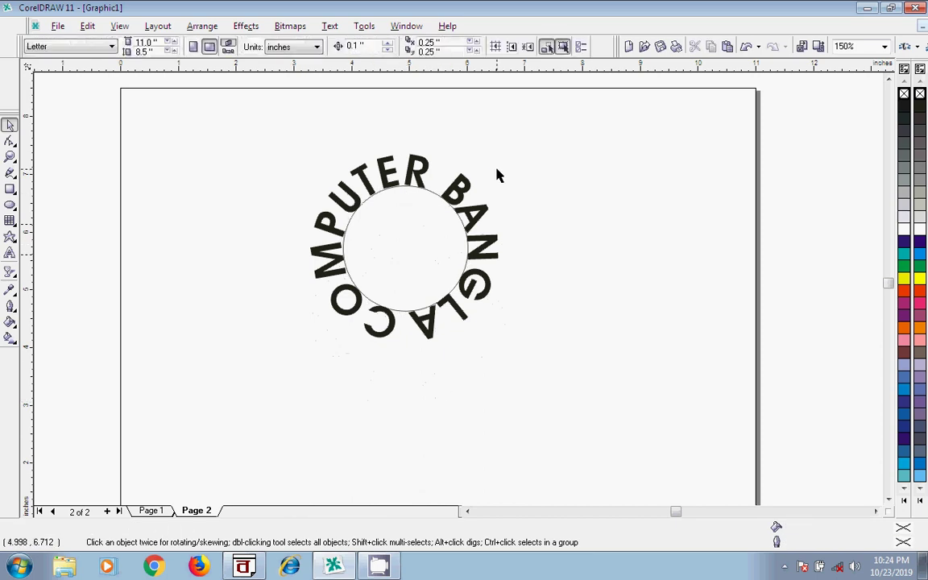
# Step: Add a concentric copy of the circle enlarged to about 3.47 inches around the text, with a 2-point outline
pyautogui.click(364, 281)
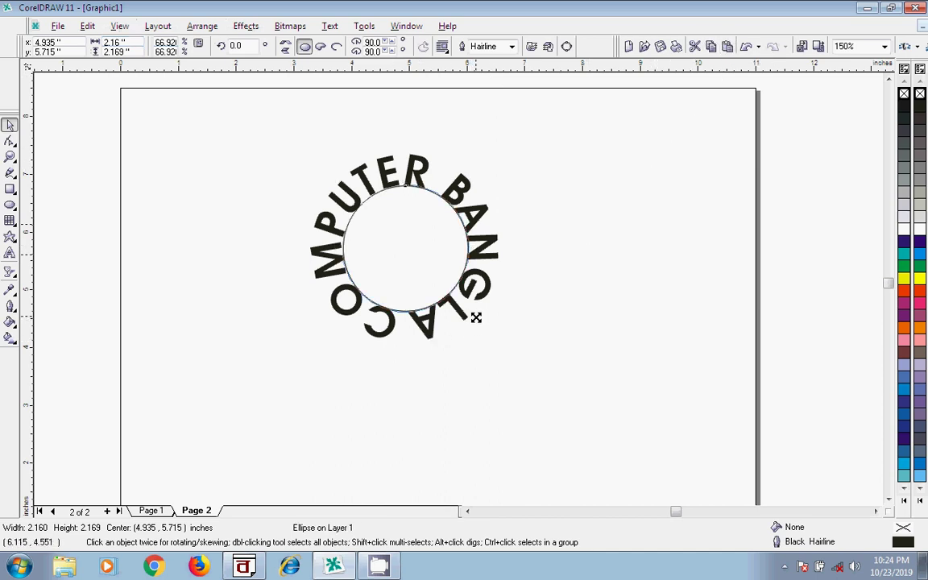
pyautogui.moveTo(474, 316); pyautogui.dragTo(540, 354)
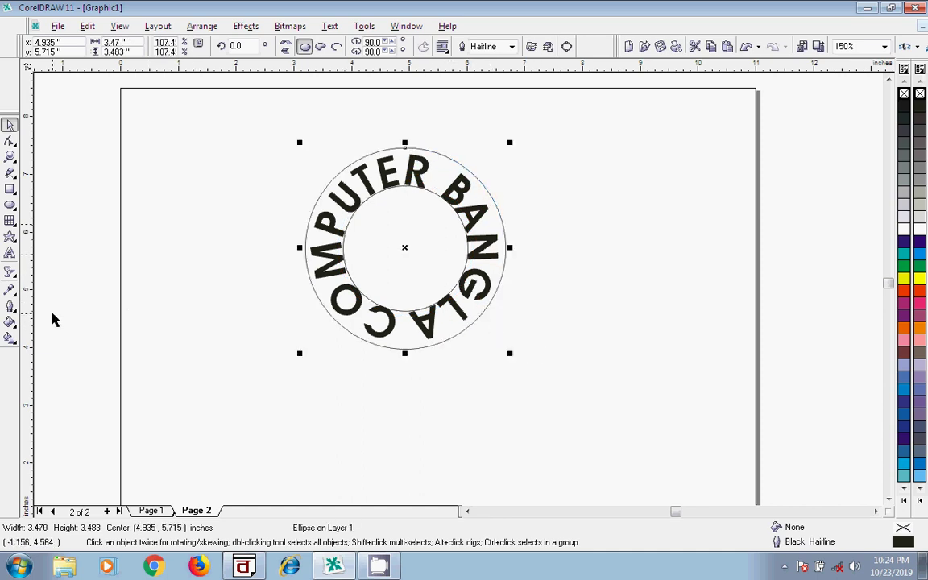
pyautogui.click(10, 306)
pyautogui.click(141, 315)
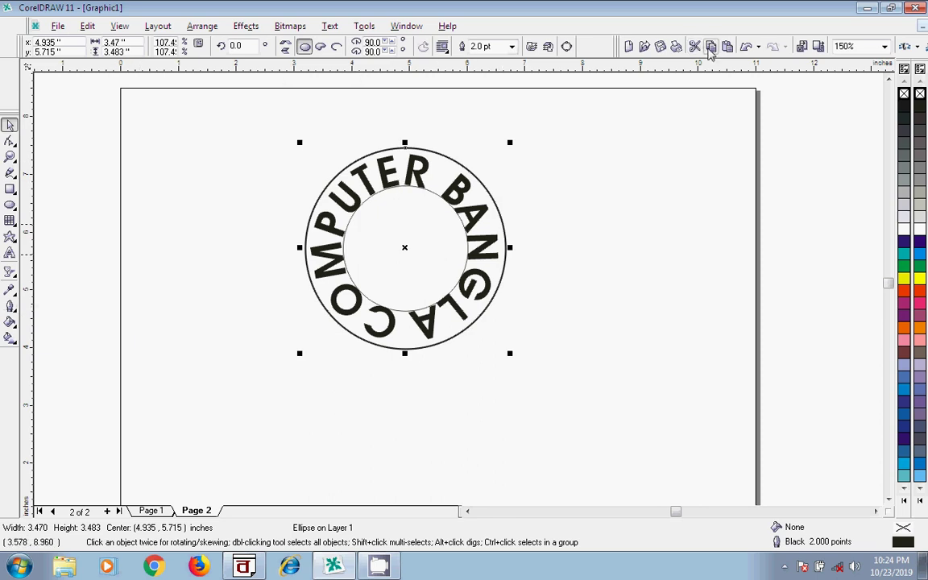
# Step: Copy and paste the outer circle and shrink the copy concentrically to about 1.96 inches, inside the text's control circle
pyautogui.click(710, 47)
pyautogui.click(728, 46)
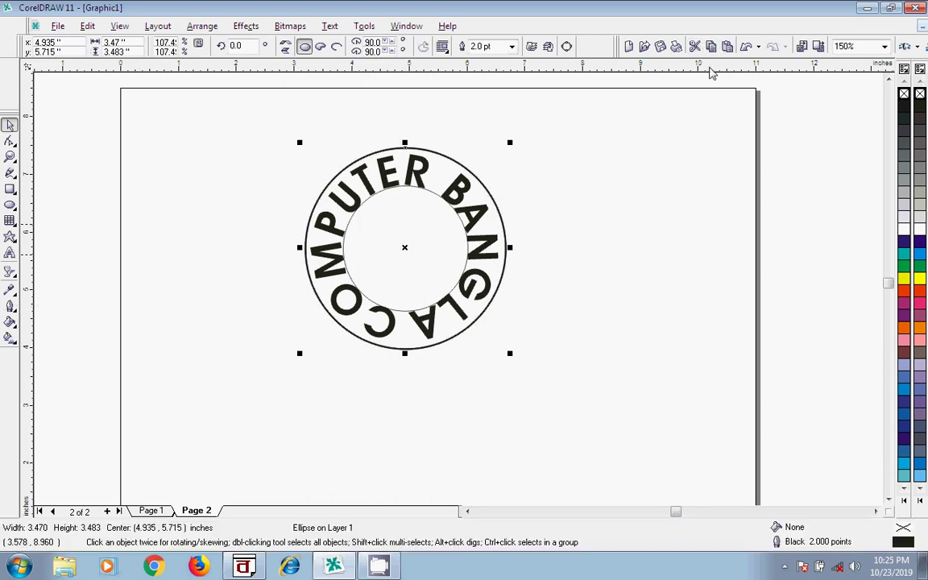
pyautogui.moveTo(511, 144); pyautogui.dragTo(467, 179)
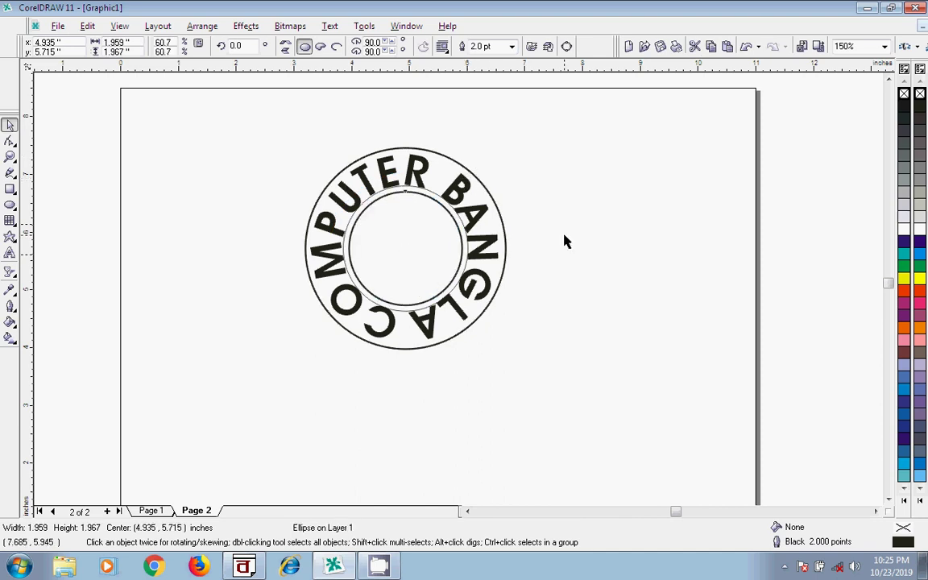
pyautogui.click(429, 260)
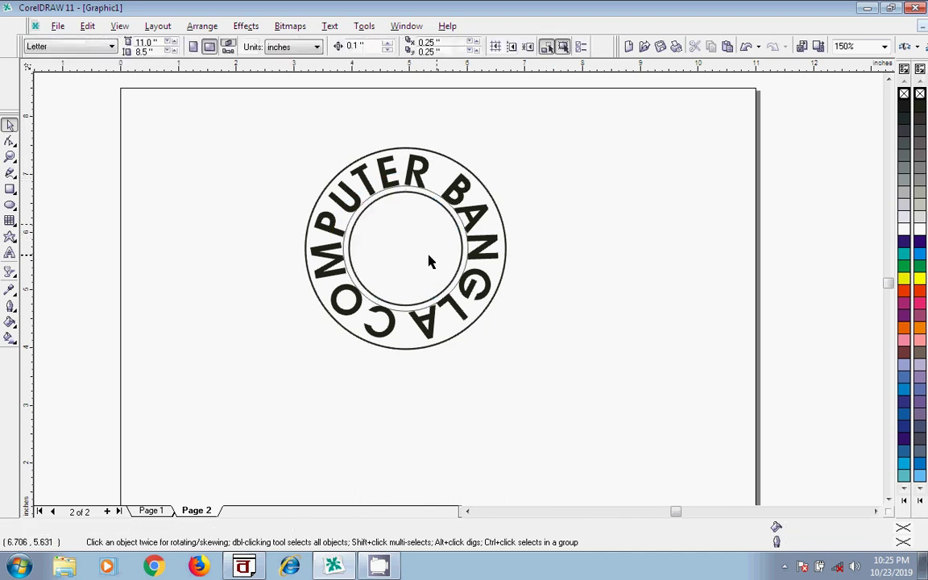
# Step: Add the artistic text YOUTUBE in the empty area below and left of the circular seal
pyautogui.click(10, 253)
pyautogui.click(226, 365)
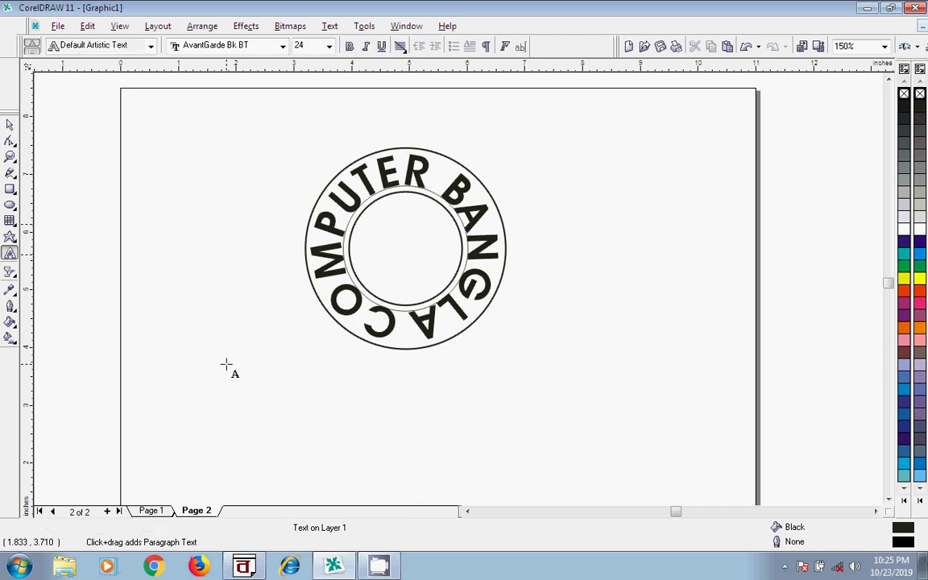
pyautogui.write('YOU')
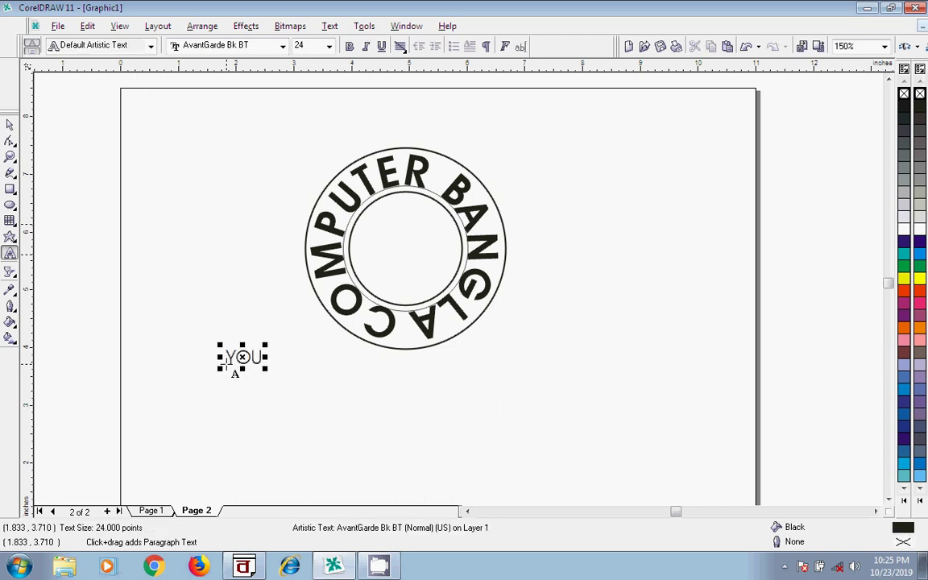
pyautogui.write('TUBE')
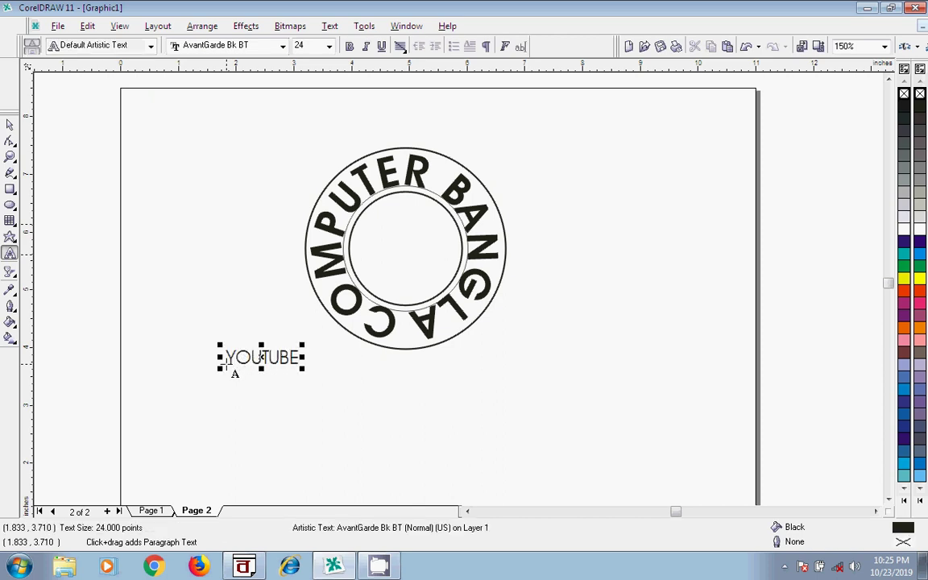
pyautogui.click(10, 124)
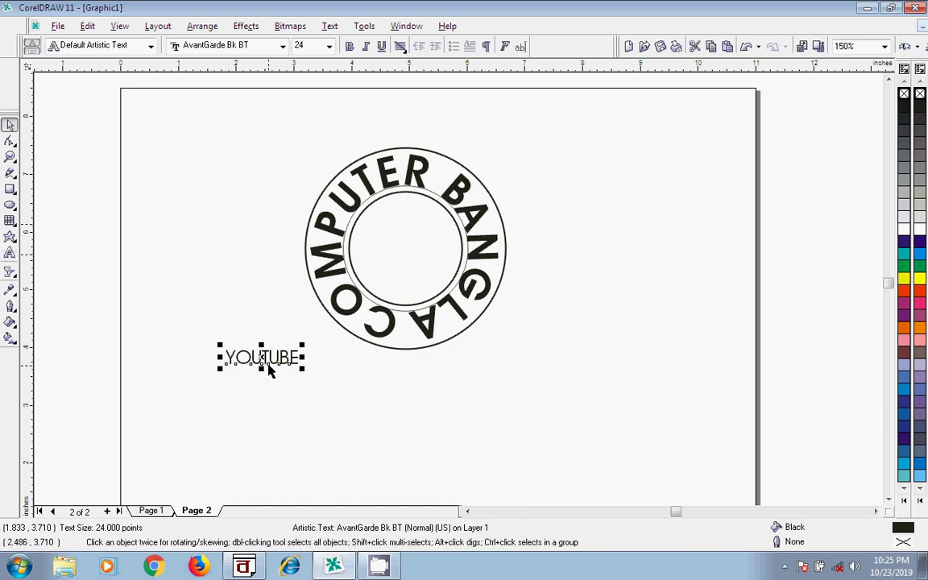
# Step: Centre the YOUTUBE text in the inner circle, enlarge it to about 33 points and make it bold
pyautogui.moveTo(254, 357); pyautogui.dragTo(458, 265)
pyautogui.click(350, 46)
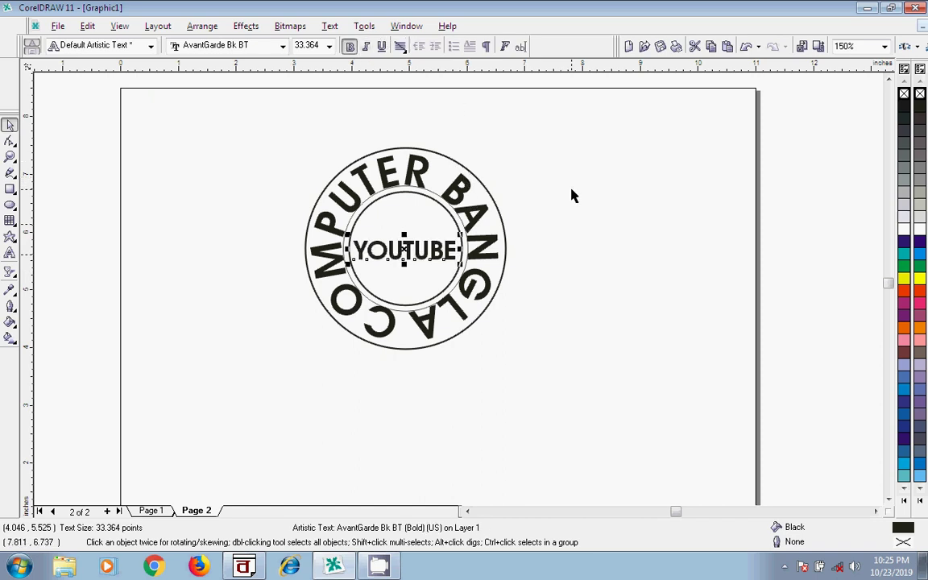
pyautogui.click(610, 235)
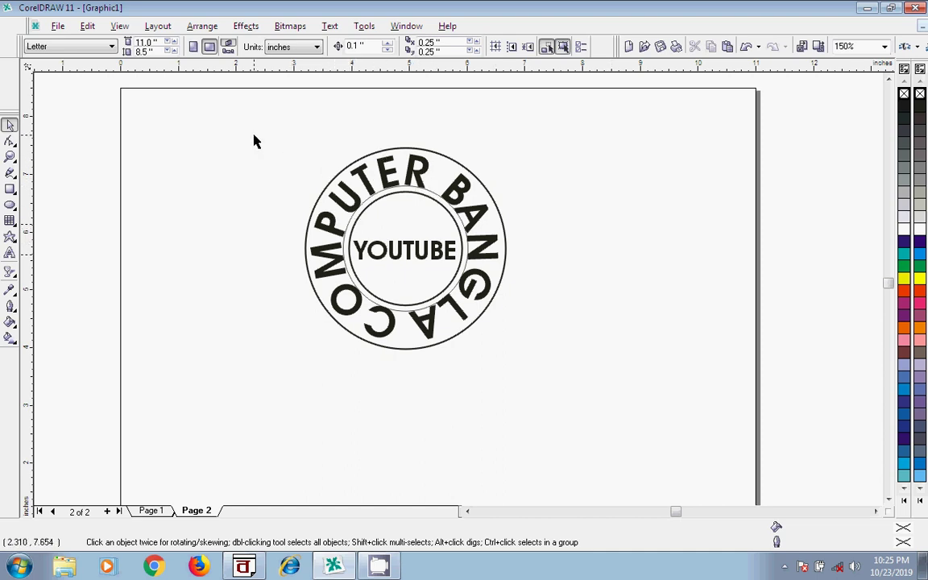
# Step: Duplicate the whole seal to its right, shrink the copy to about 2.24 inches wide, and place another copy below it
pyautogui.moveTo(254, 142); pyautogui.dragTo(564, 363)
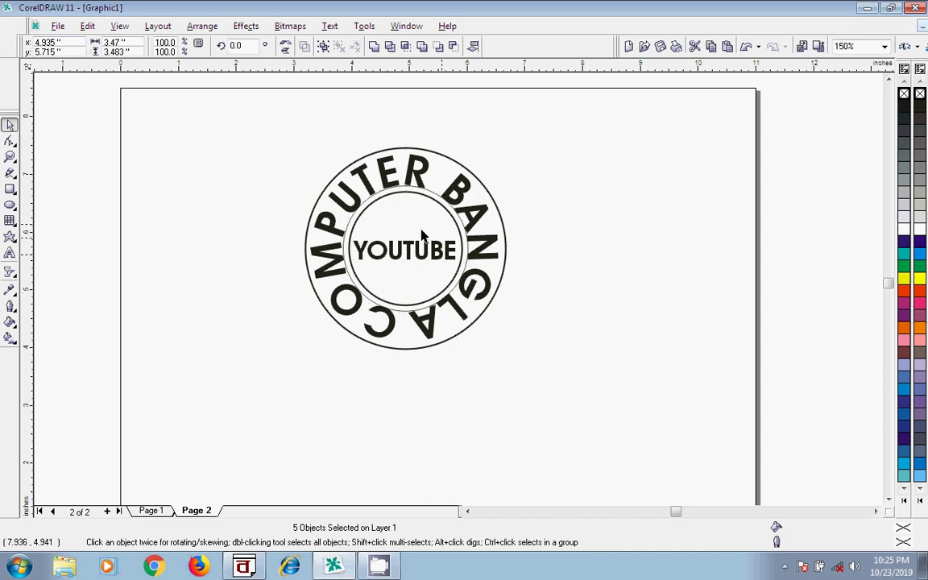
pyautogui.click(306, 165)
pyautogui.moveTo(278, 129); pyautogui.dragTo(574, 439)
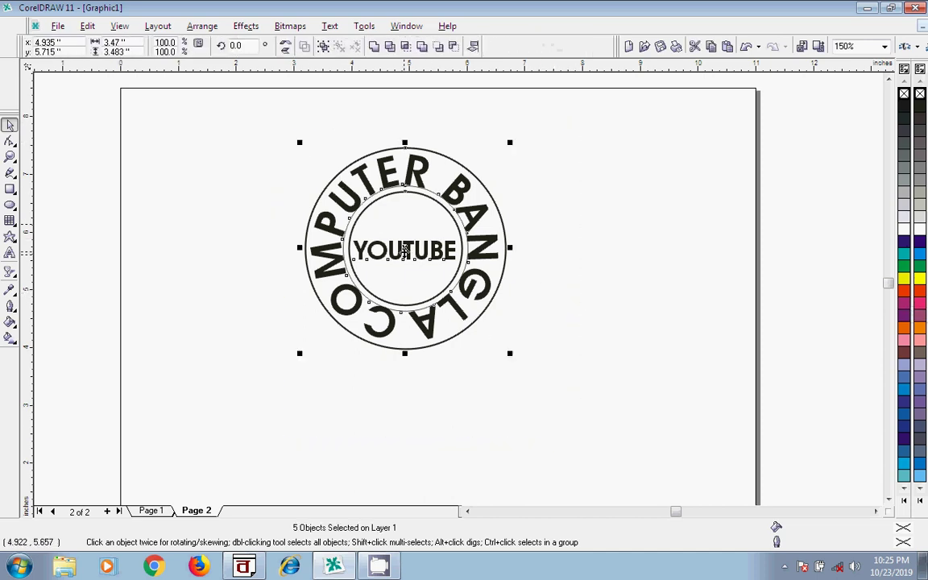
pyautogui.moveTo(405, 250); pyautogui.dragTo(638, 235)
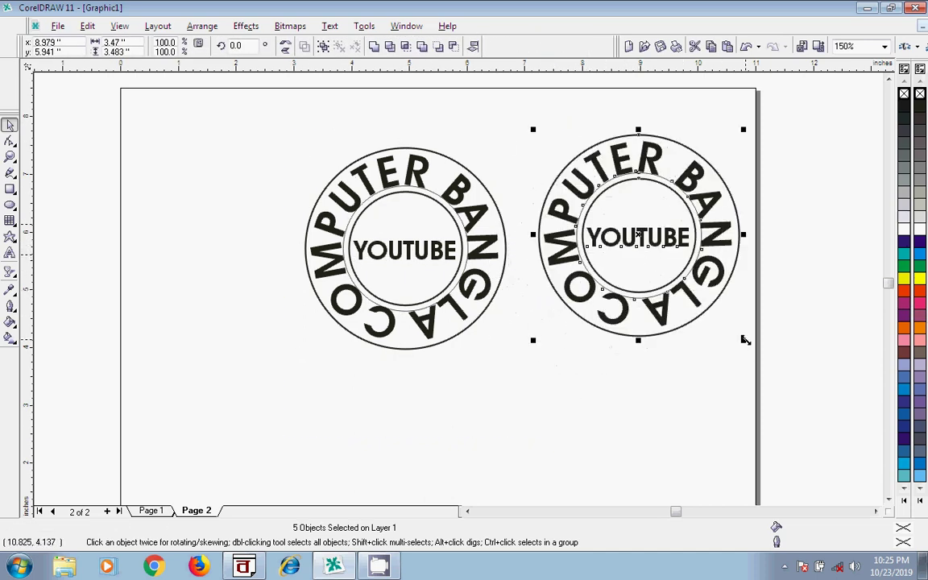
pyautogui.moveTo(742, 340); pyautogui.dragTo(667, 271)
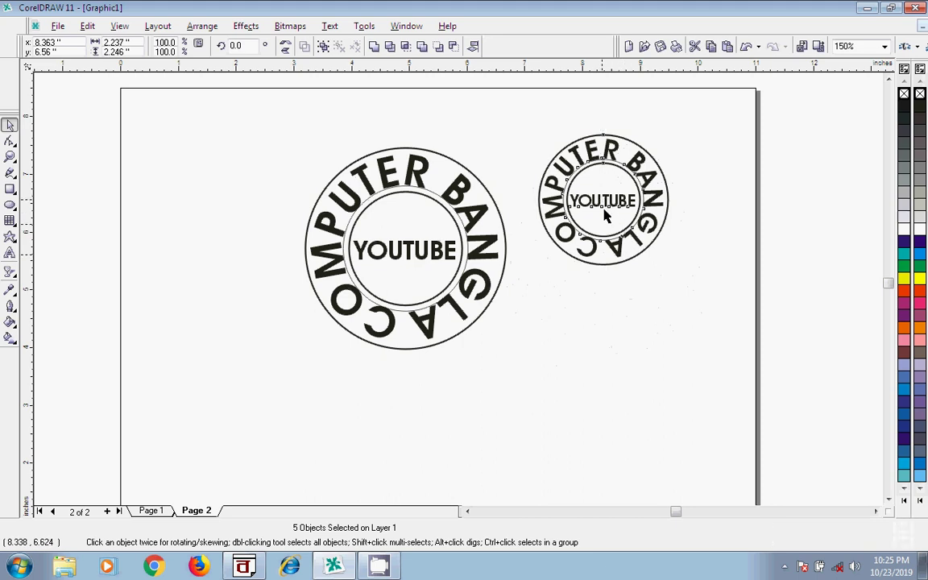
pyautogui.moveTo(606, 216); pyautogui.dragTo(611, 422)
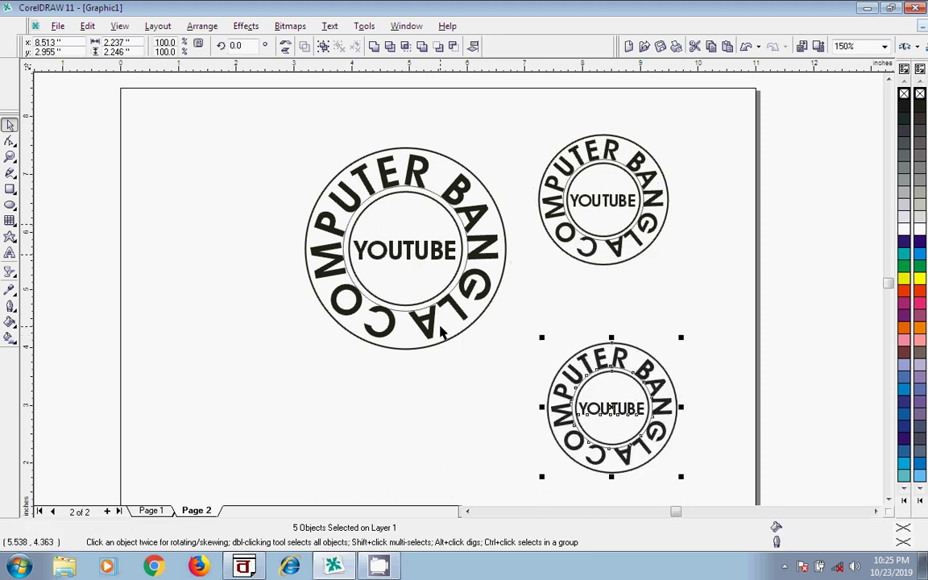
pyautogui.click(331, 26)
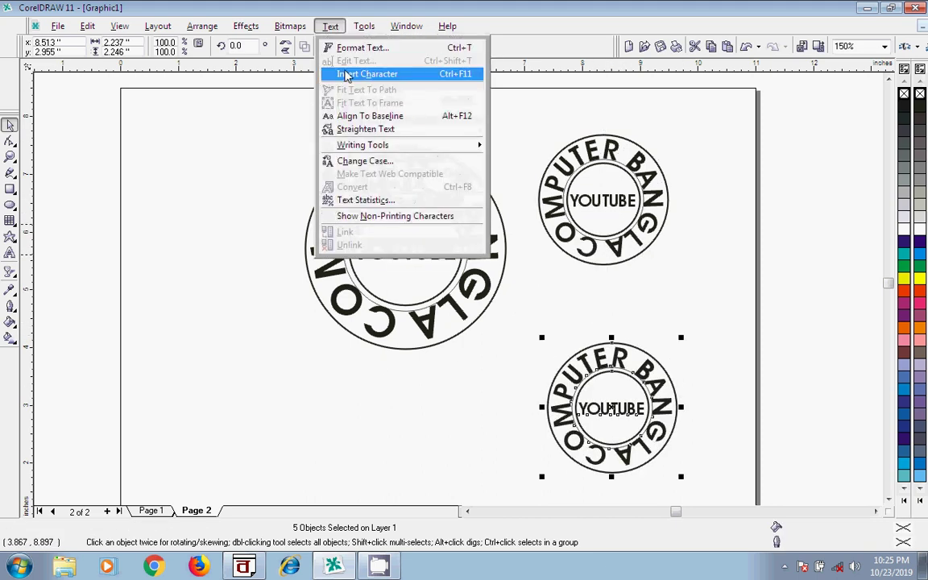
pyautogui.click(218, 214)
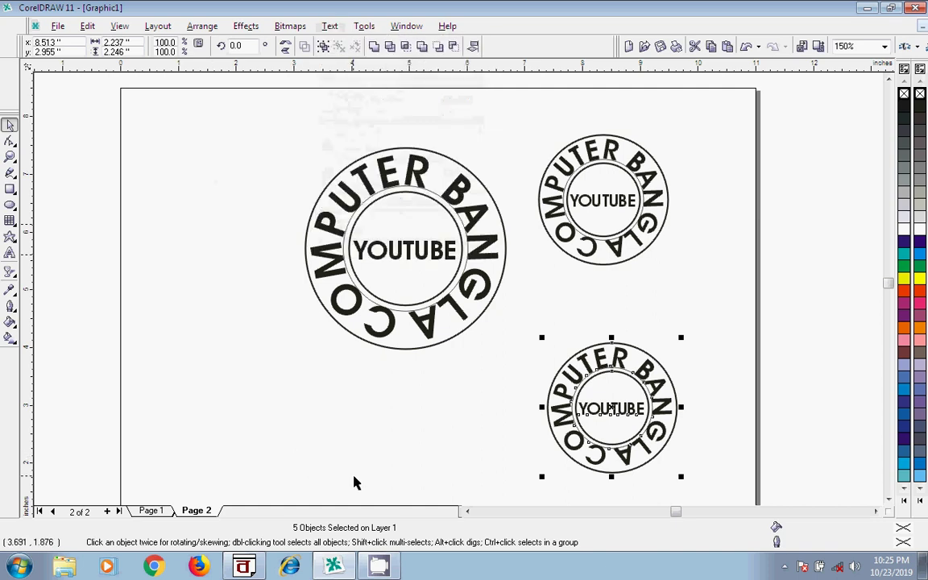
pyautogui.click(244, 463)
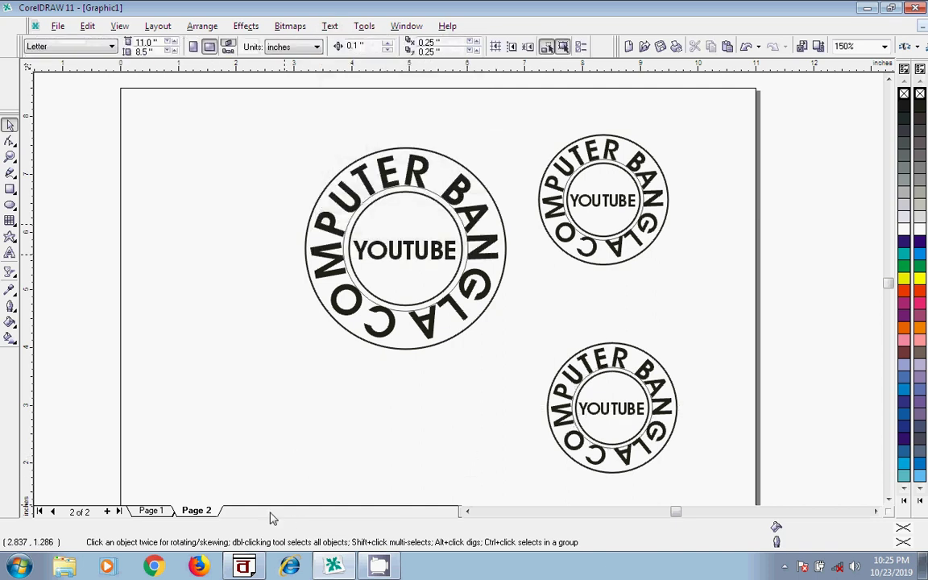
# Step: Add Page 3 and draw a rectangle about 10.63 by 4.66 inches across its upper part
pyautogui.click(108, 511)
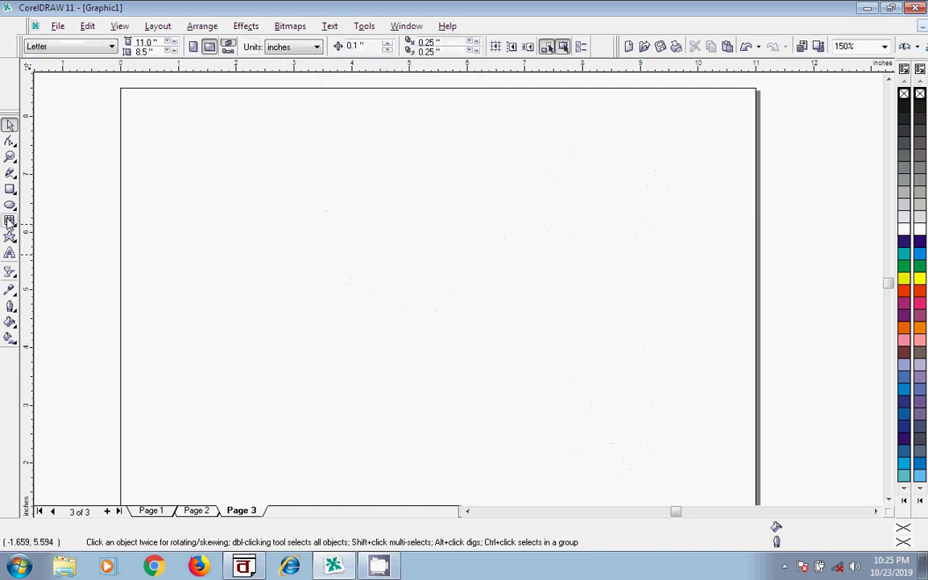
pyautogui.click(10, 189)
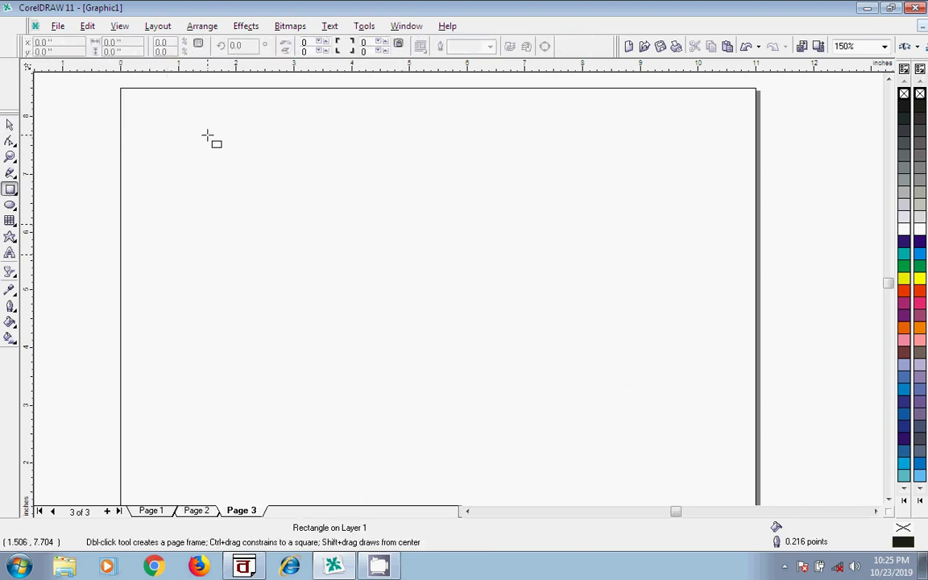
pyautogui.moveTo(135, 103); pyautogui.dragTo(749, 374)
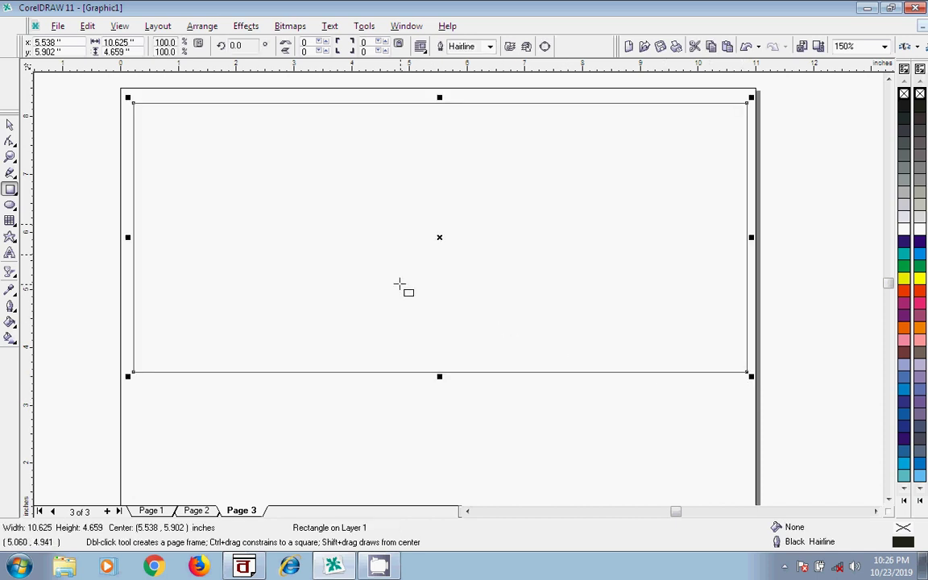
# Step: Draw a band about 10.64 by 1.56 inches across the top of the large rectangle and fill it red
pyautogui.click(122, 128)
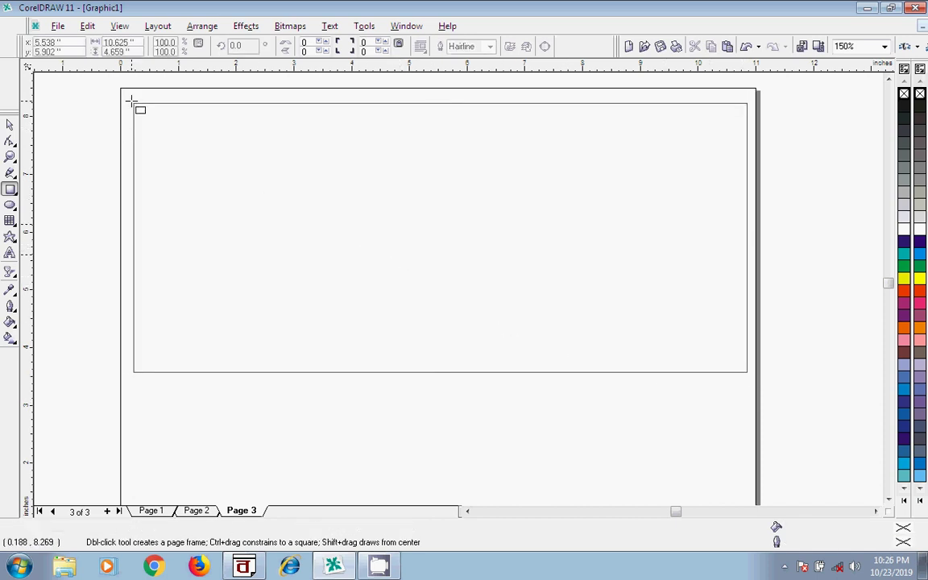
pyautogui.moveTo(133, 103); pyautogui.dragTo(748, 192)
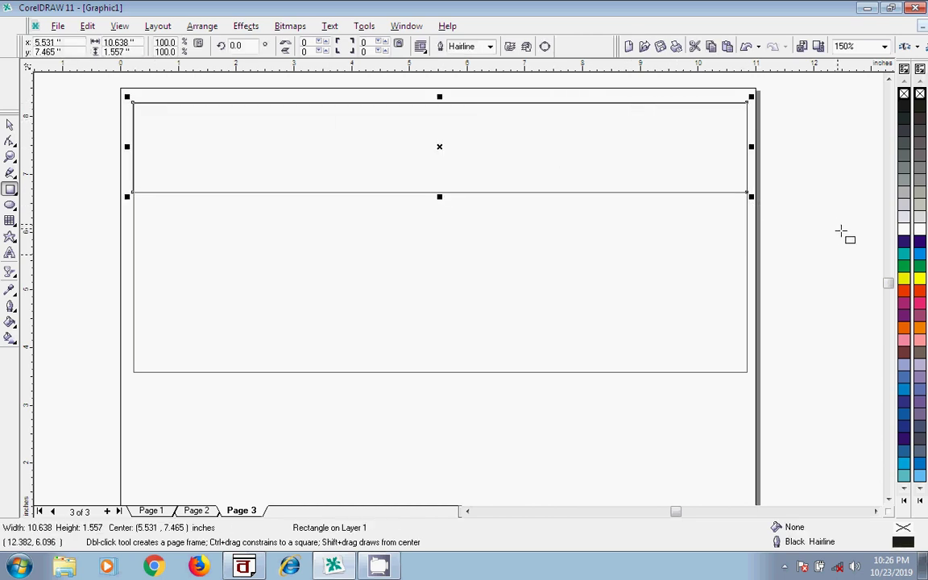
pyautogui.click(904, 291)
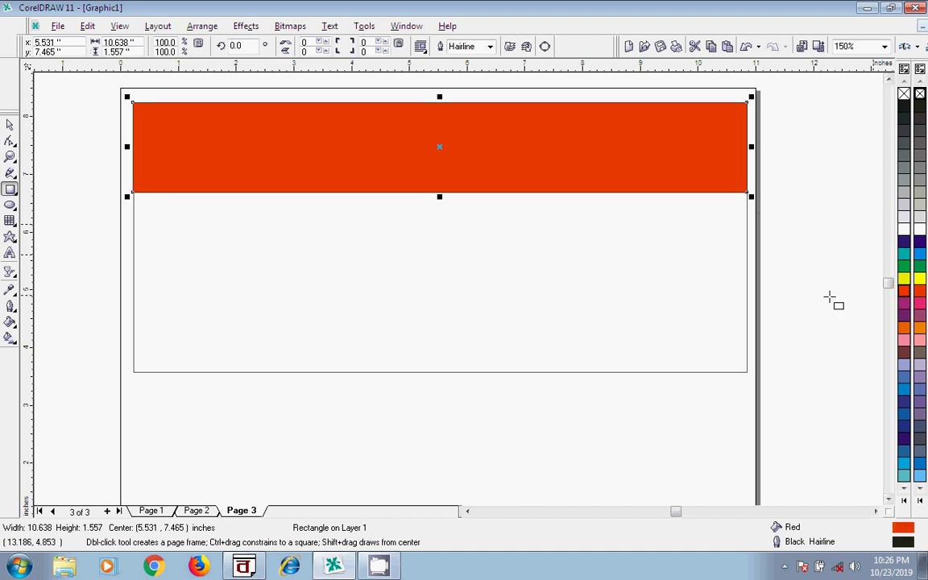
# Step: Draw a band about 10.6 by 1.0 inches directly below the large rectangle and fill it green
pyautogui.moveTo(134, 373); pyautogui.dragTo(746, 431)
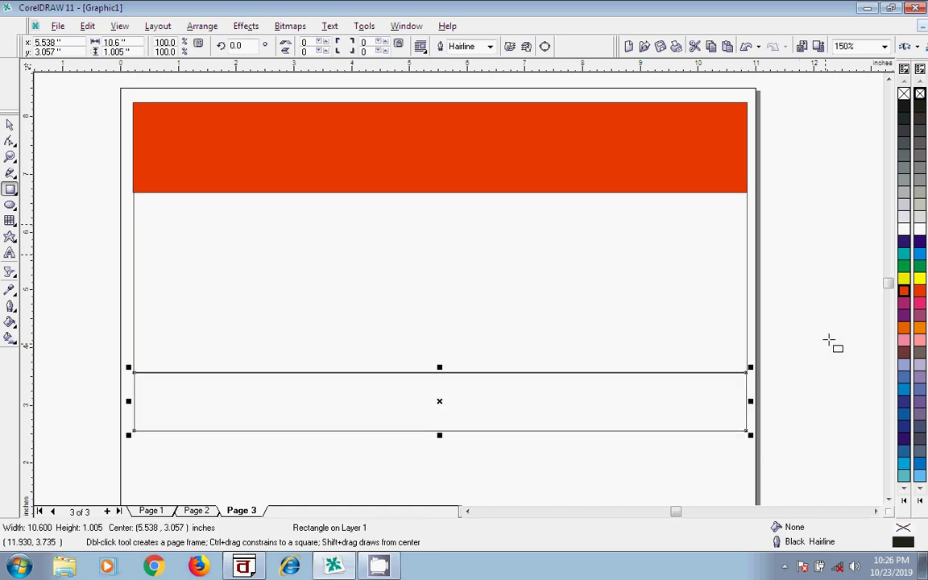
pyautogui.click(904, 267)
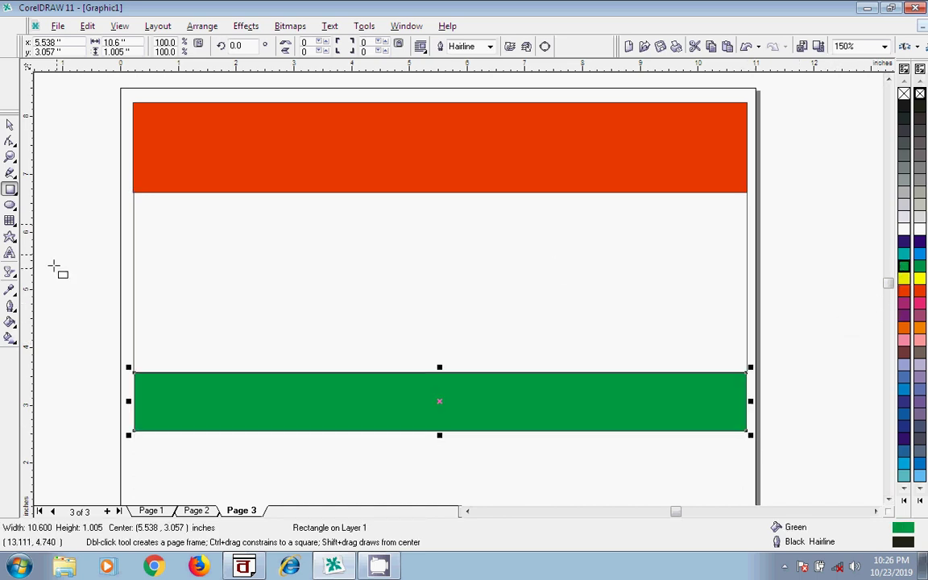
pyautogui.click(10, 124)
# Step: Convert the red band to curves and change its straight lower edge into a curve segment
pyautogui.click(317, 144)
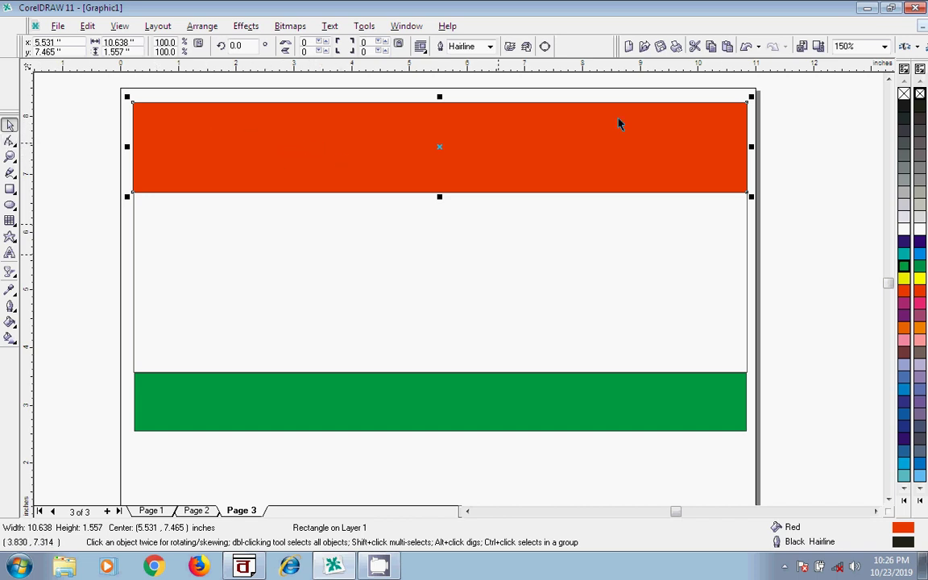
pyautogui.click(544, 47)
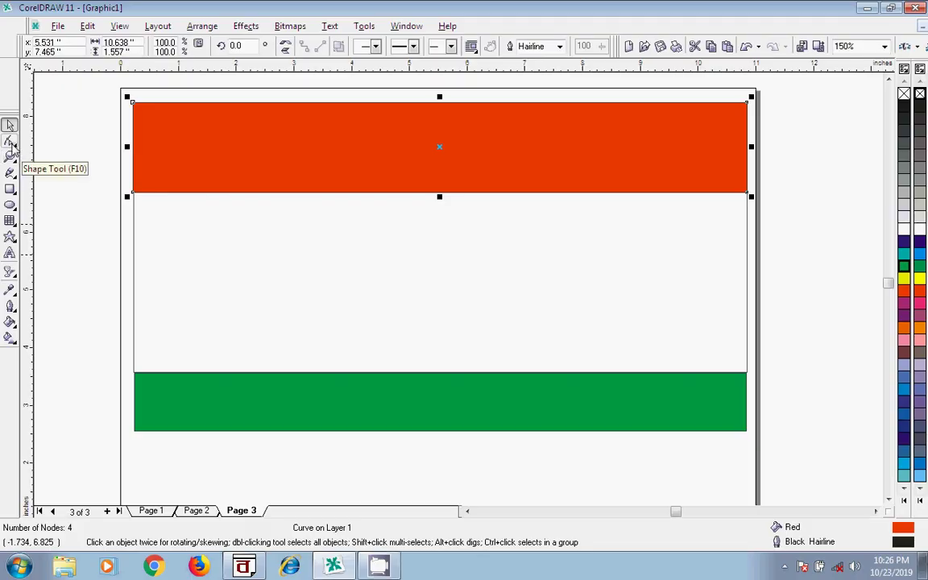
pyautogui.click(11, 145)
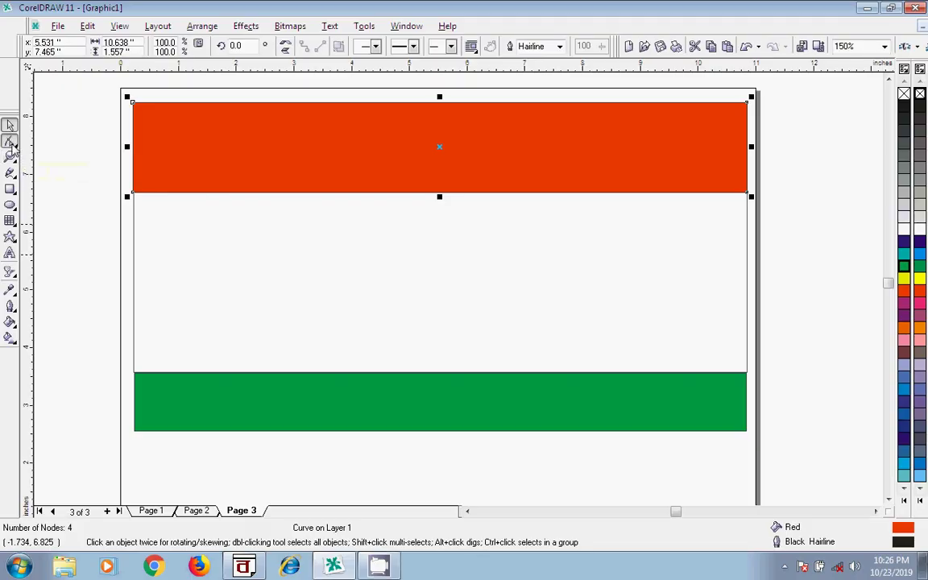
pyautogui.click(414, 193)
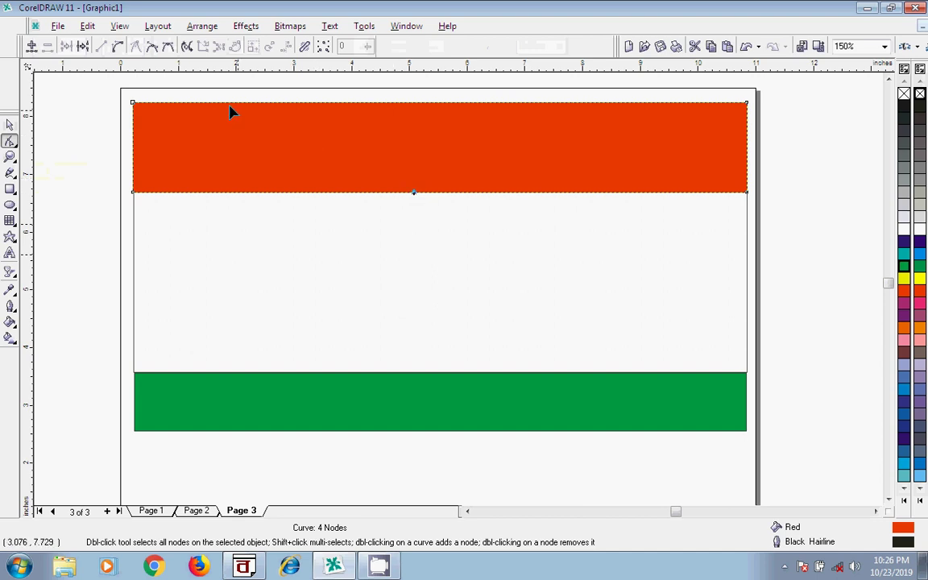
pyautogui.click(118, 47)
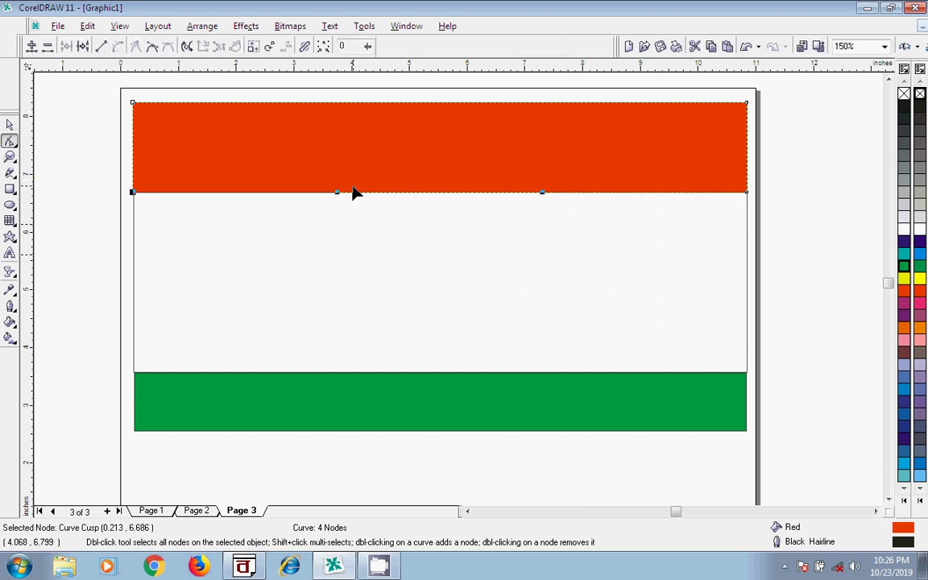
# Step: Shape the red band's lower edge into a wave that arches up in its left half and dips in its right half
pyautogui.moveTo(338, 194); pyautogui.dragTo(321, 105)
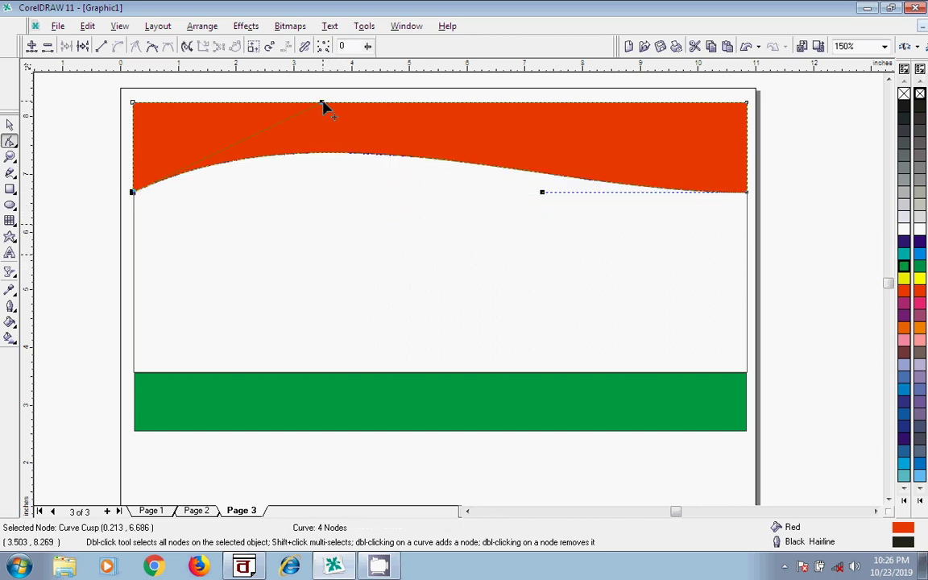
pyautogui.moveTo(544, 195); pyautogui.dragTo(515, 328)
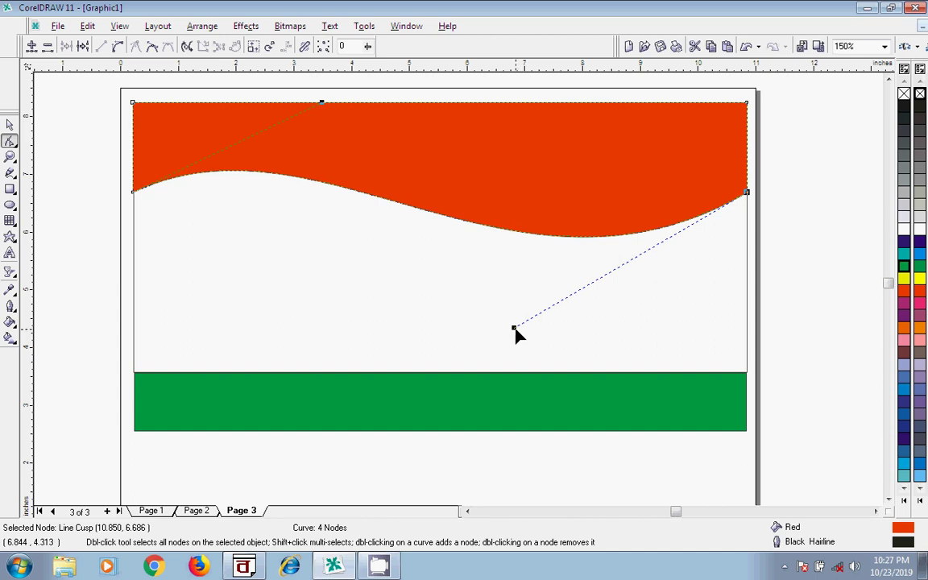
pyautogui.moveTo(514, 328); pyautogui.dragTo(523, 364)
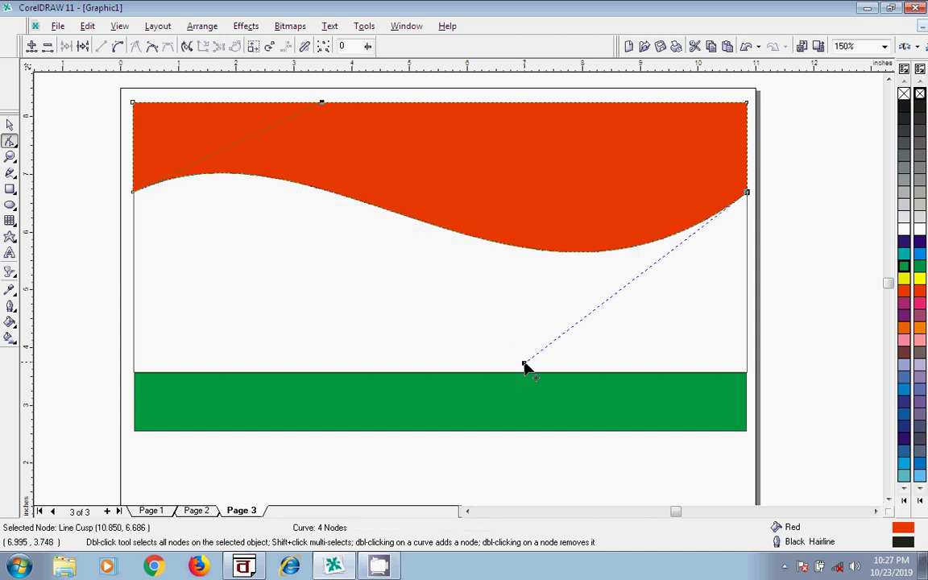
pyautogui.click(10, 125)
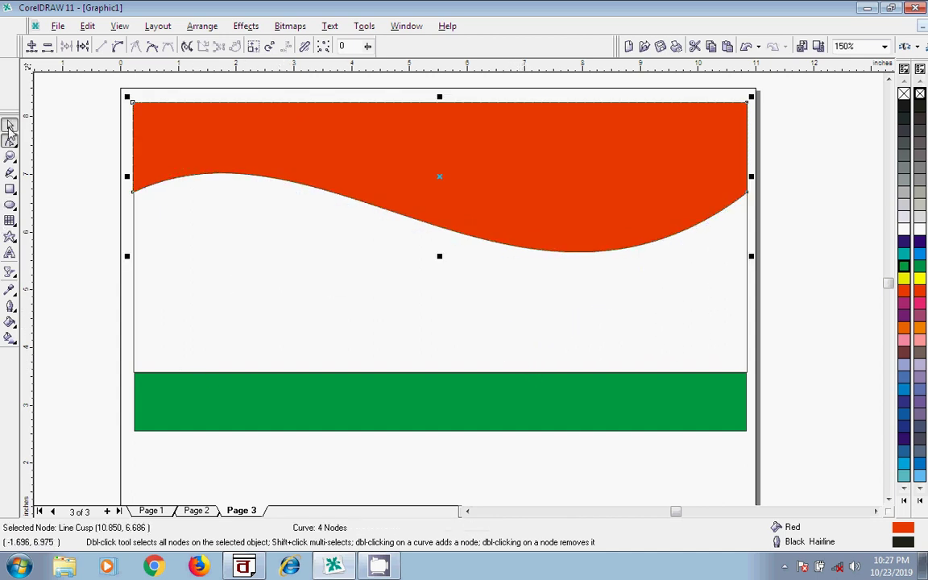
pyautogui.click(789, 226)
# Step: Duplicate the red wave shape, fill the original black, and place the red copy slightly above it to leave a thin black edge
pyautogui.moveTo(558, 191); pyautogui.dragTo(564, 286)
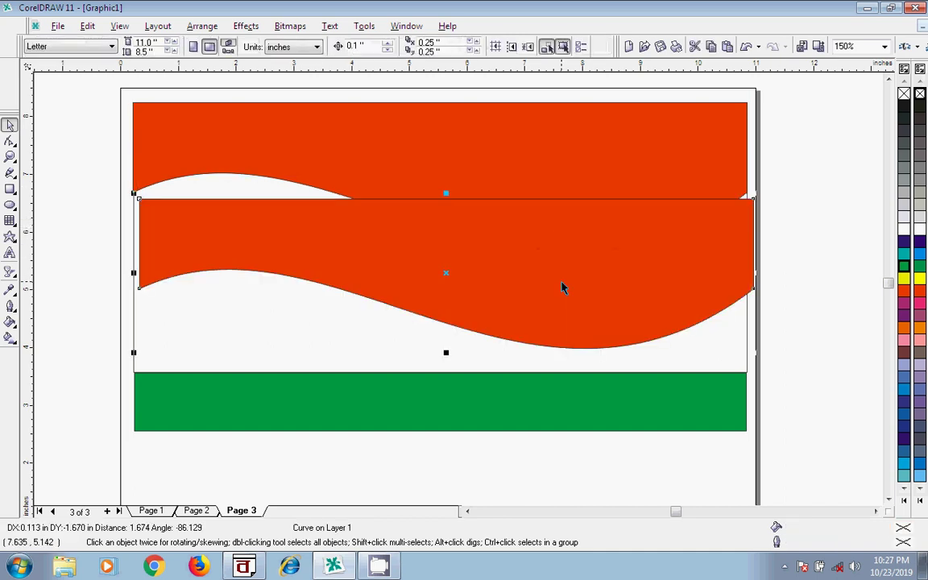
pyautogui.click(563, 190)
pyautogui.click(904, 111)
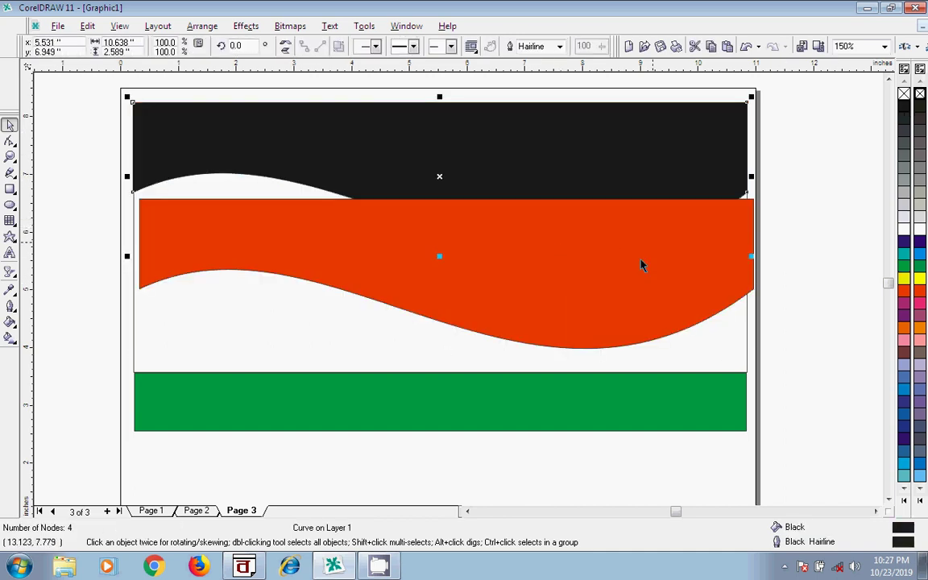
pyautogui.moveTo(638, 269); pyautogui.dragTo(632, 164)
pyautogui.moveTo(625, 184); pyautogui.dragTo(625, 183)
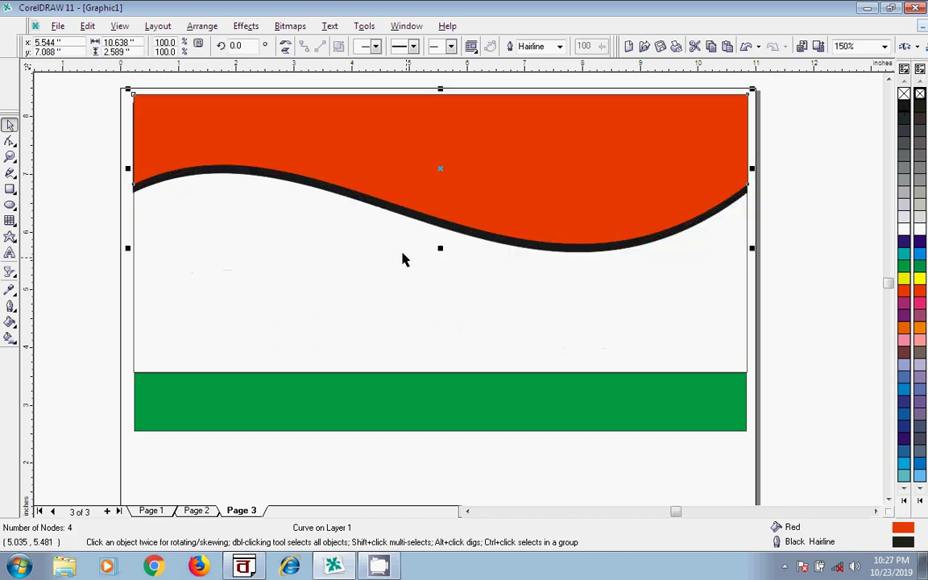
pyautogui.press('Escape')
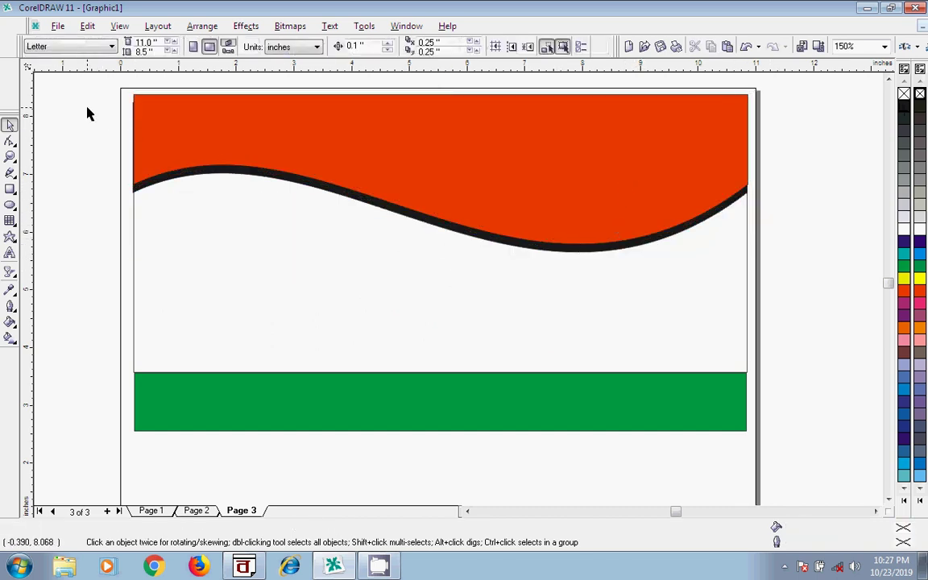
# Step: Reduce the height of the red and black wave shapes together, raising their lower edge
pyautogui.moveTo(100, 88); pyautogui.dragTo(820, 264)
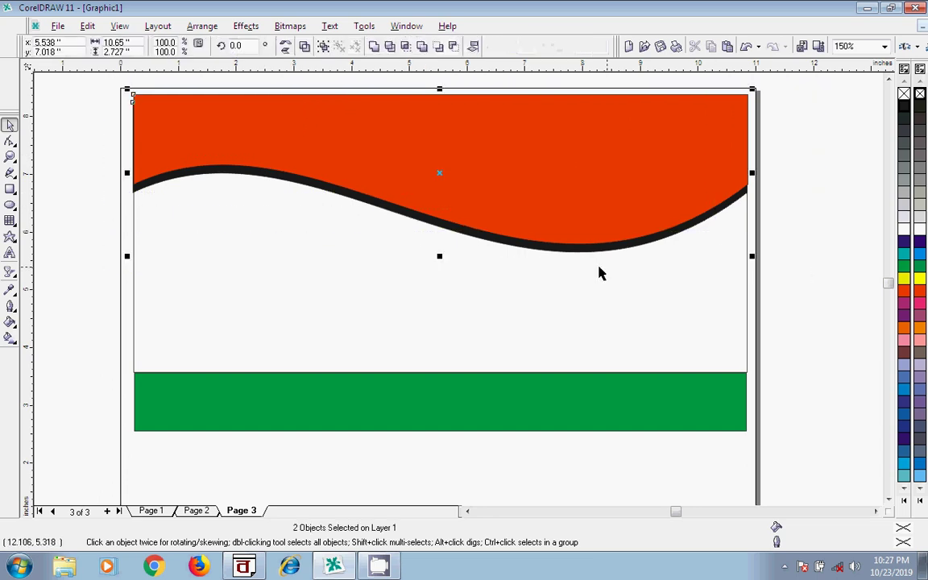
pyautogui.moveTo(440, 256); pyautogui.dragTo(435, 222)
pyautogui.click(793, 215)
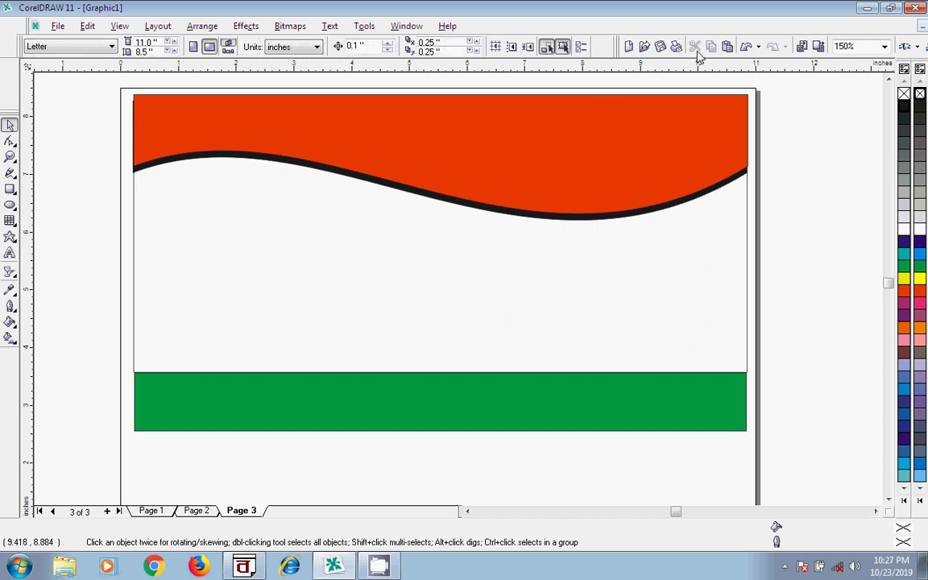
# Step: Import student_PNG147 from the PHOTO folder and place it about 2.94 by 3.10 inches in the left part of the white area
pyautogui.click(801, 47)
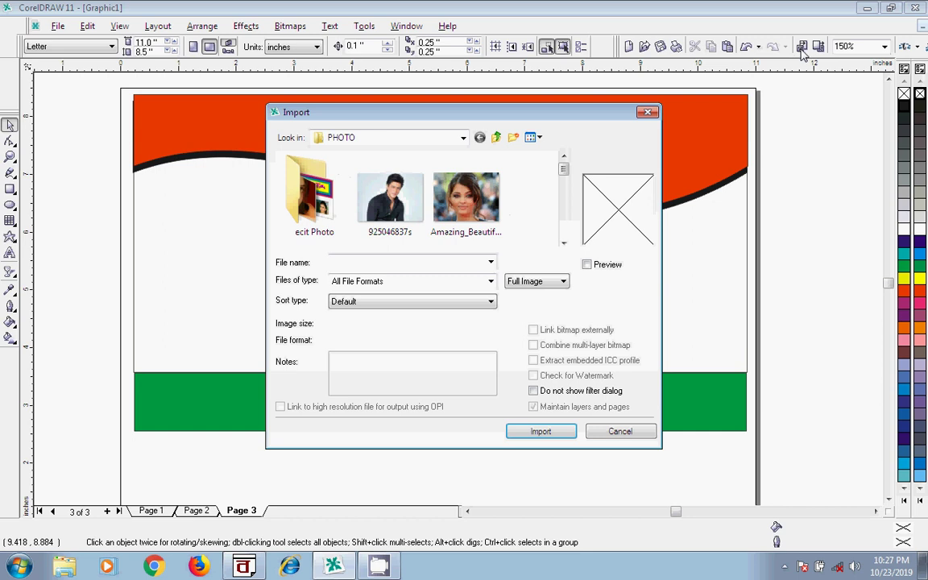
pyautogui.moveTo(563, 244); pyautogui.dragTo(563, 244)
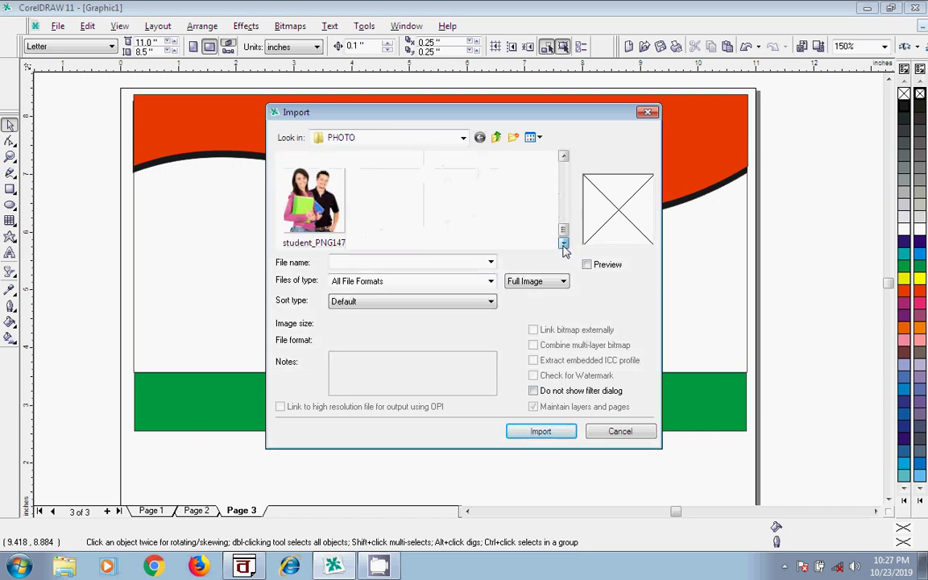
pyautogui.click(339, 242)
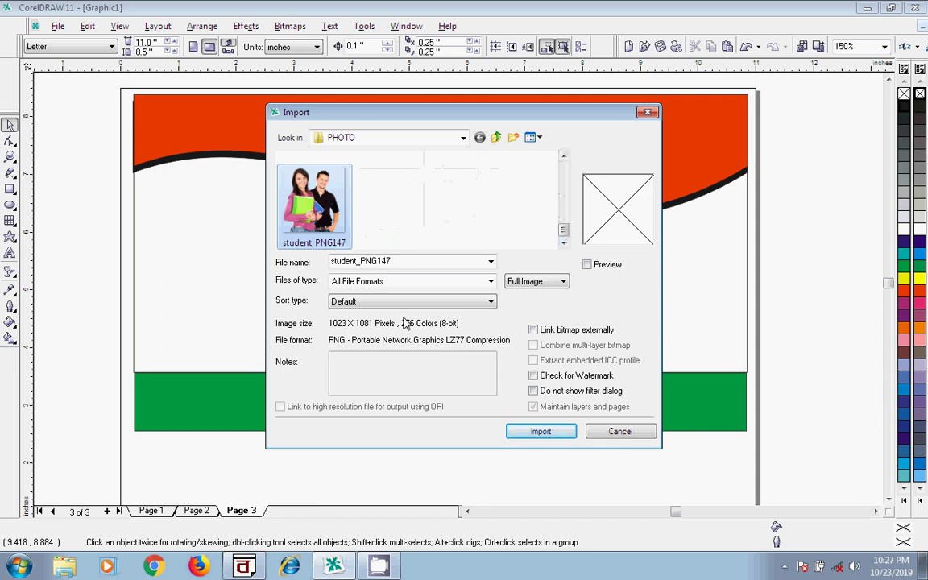
pyautogui.click(541, 433)
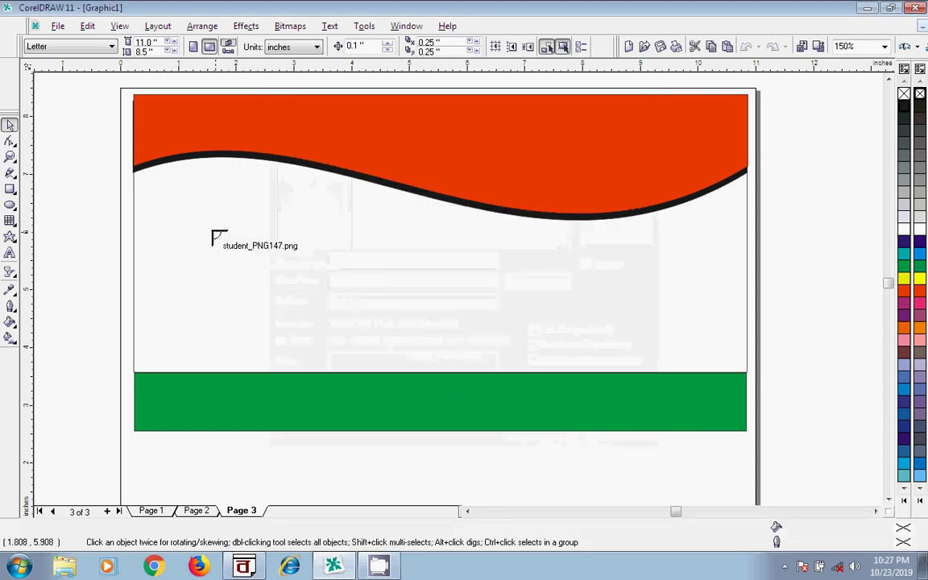
pyautogui.moveTo(134, 201); pyautogui.dragTo(366, 384)
pyautogui.click(367, 385)
# Step: Move the student photo up slightly so its lower edge rests on the green band
pyautogui.click(306, 377)
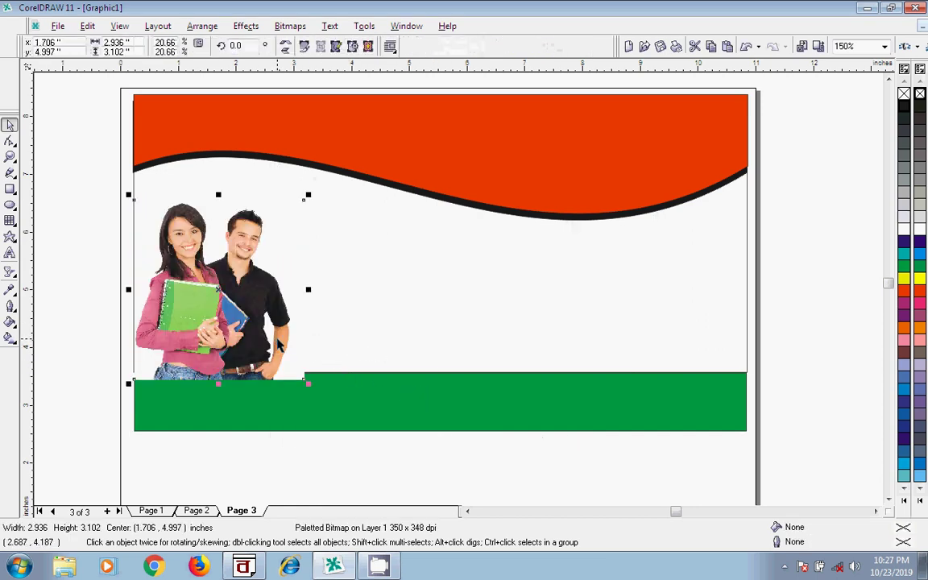
pyautogui.moveTo(282, 355); pyautogui.dragTo(258, 354)
pyautogui.click(261, 479)
pyautogui.click(312, 441)
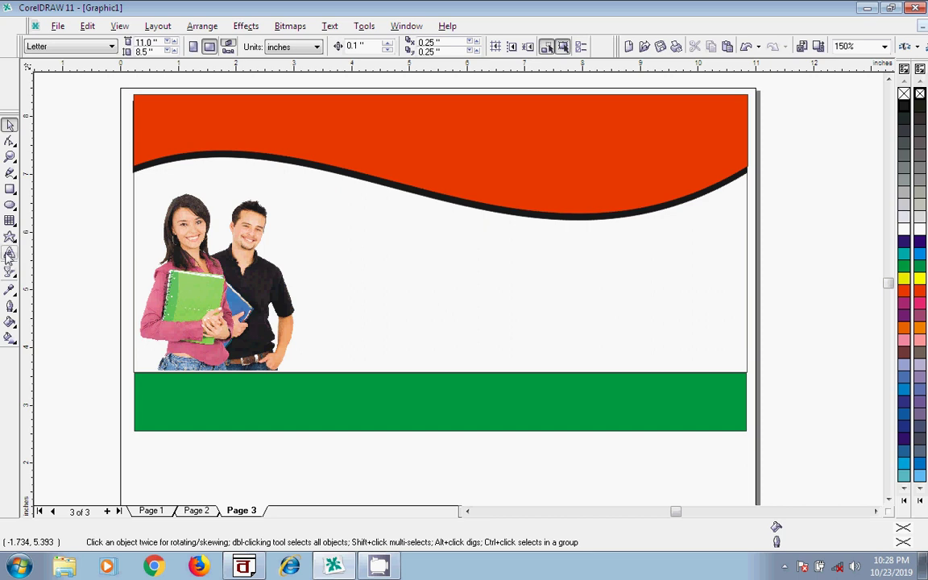
# Step: Switch to BanglaWord and copy the first line, সরকার দ্বারা অনুমোদিত
pyautogui.click(259, 565)
pyautogui.click(316, 409)
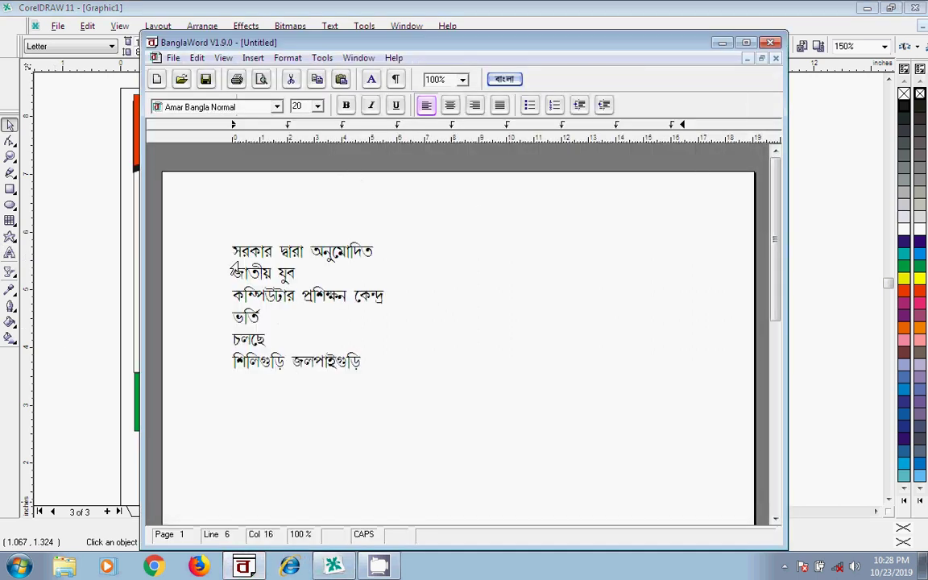
pyautogui.moveTo(222, 258); pyautogui.dragTo(361, 262)
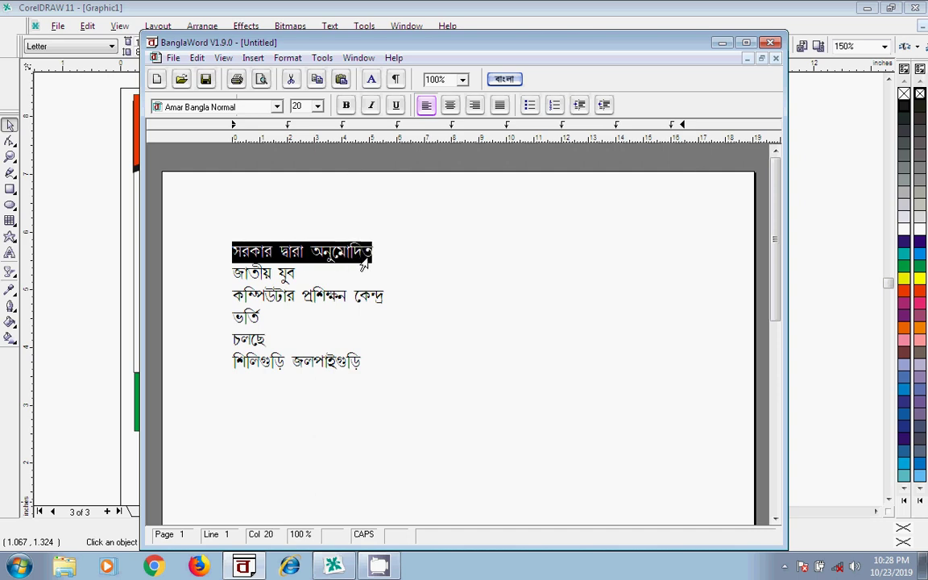
pyautogui.rightClick(334, 258)
pyautogui.click(377, 283)
# Step: Return to CorelDRAW and paste the copied Bangla line as artistic text on the red wave
pyautogui.click(125, 255)
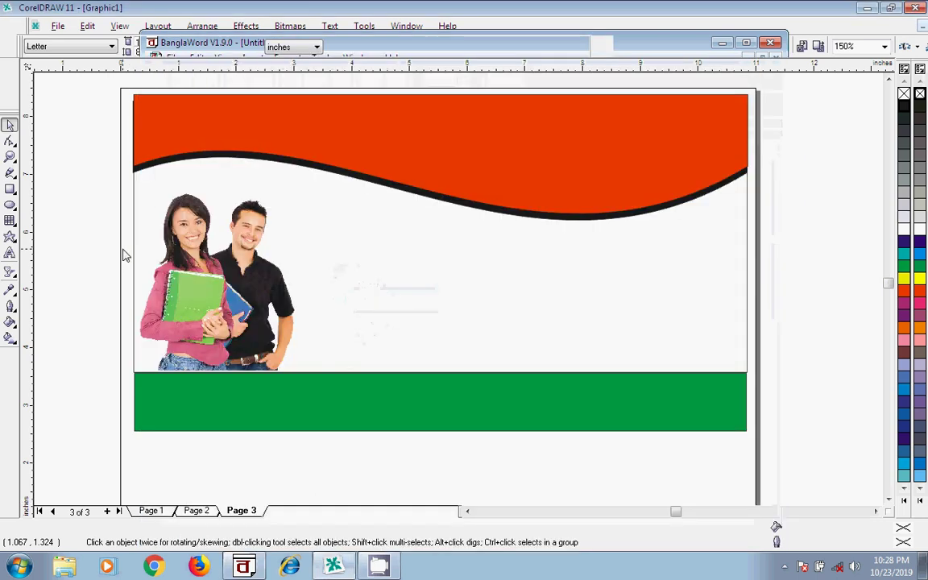
pyautogui.click(9, 252)
pyautogui.click(187, 130)
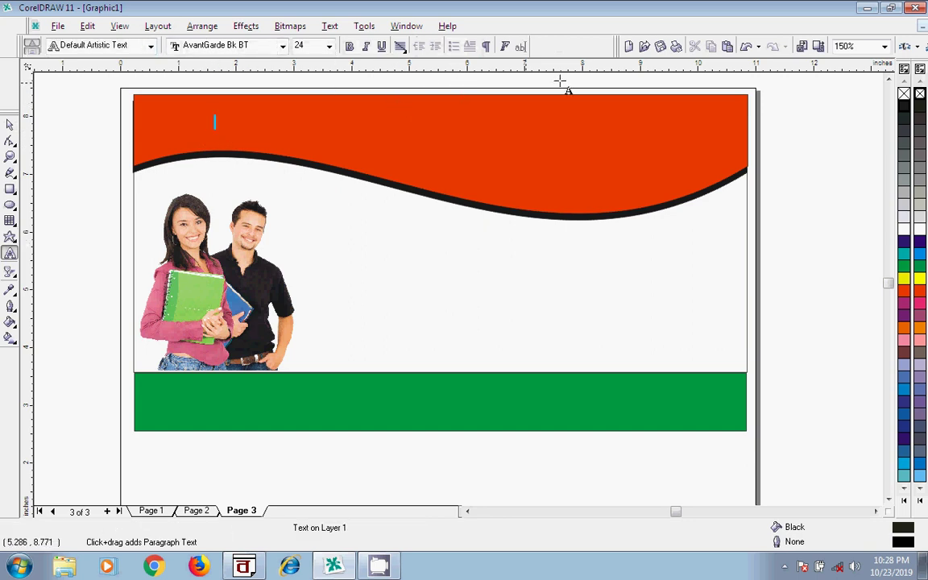
pyautogui.hotkey('ctrl', 'v')
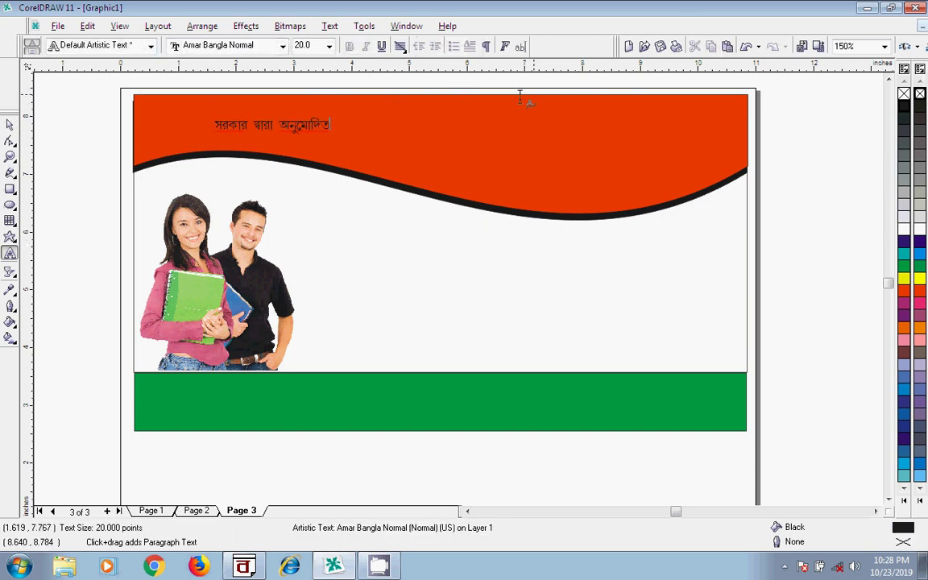
# Step: Enlarge the Bangla heading to about 73 points and move it up inside the red wave, reducing it slightly to fit
pyautogui.moveTo(334, 139); pyautogui.dragTo(479, 192)
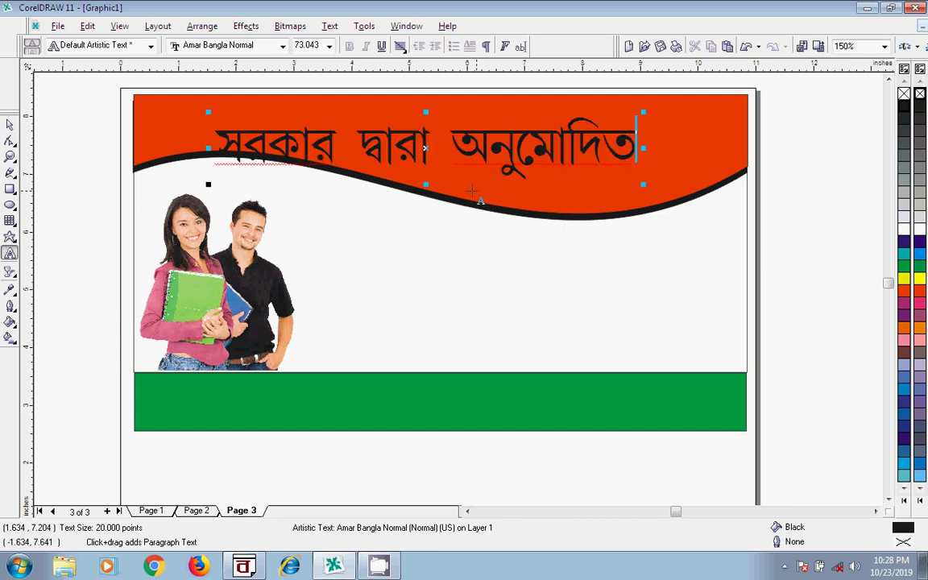
pyautogui.hotkey('ctrl', 'space')
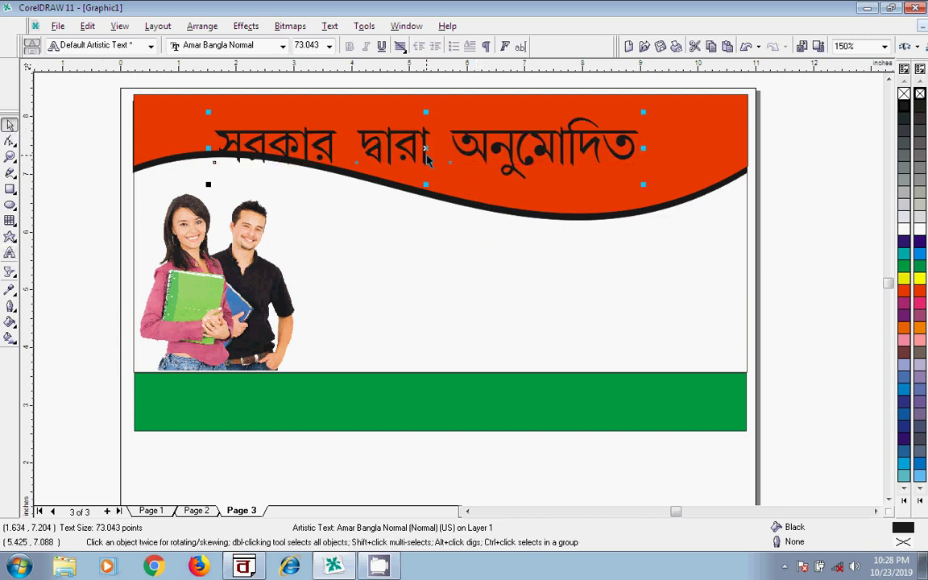
pyautogui.moveTo(425, 150); pyautogui.dragTo(426, 134)
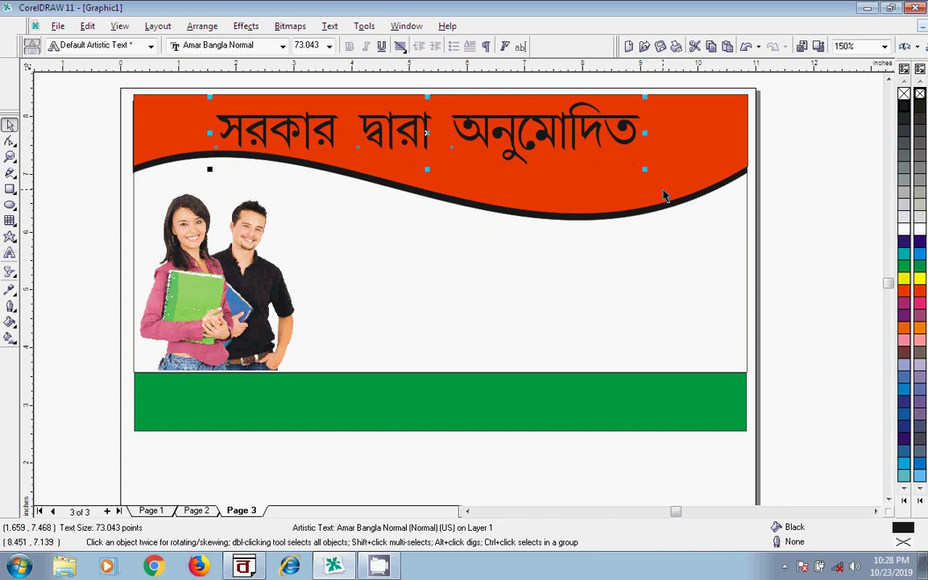
pyautogui.moveTo(649, 169); pyautogui.dragTo(621, 165)
pyautogui.click(834, 220)
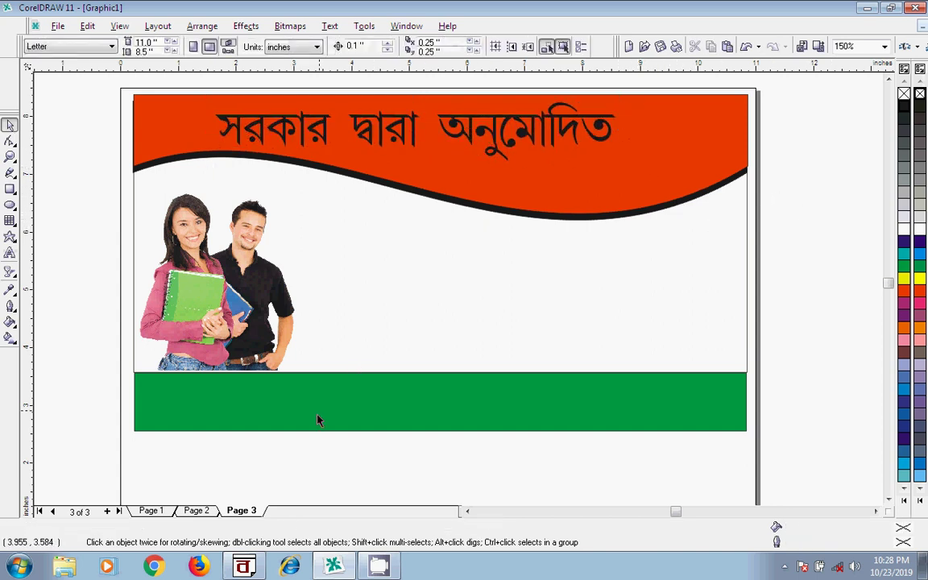
# Step: Switch to the BanglaWord document holding the remaining Bangla lines
pyautogui.click(244, 567)
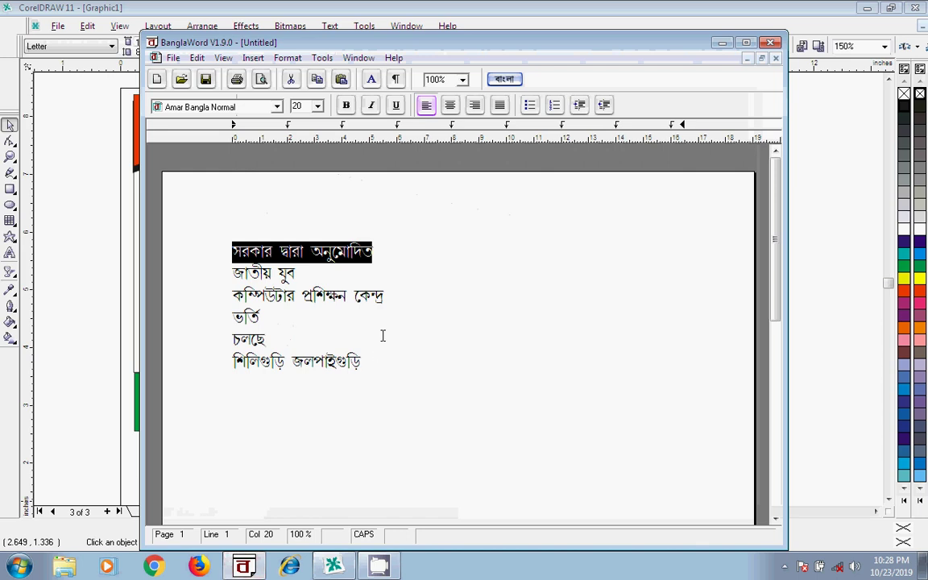